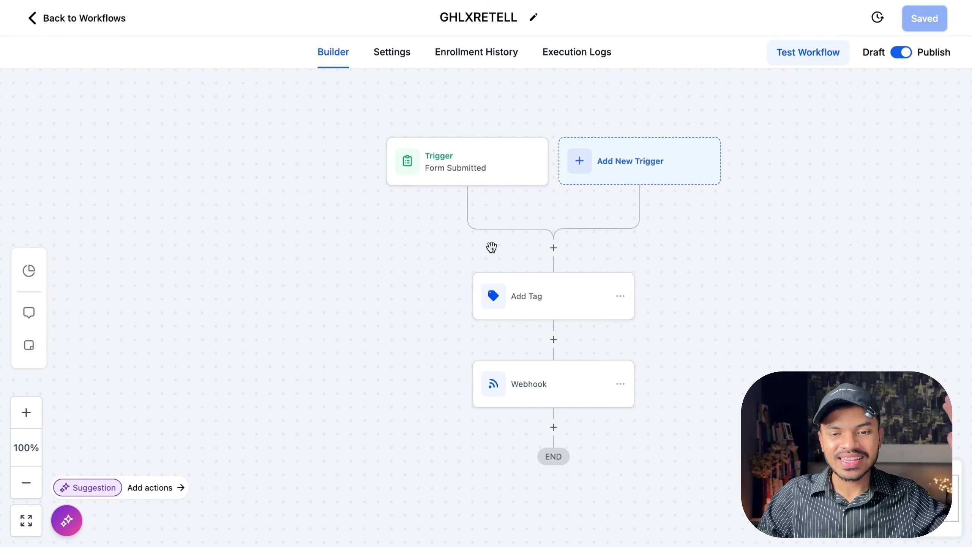
pyautogui.hscroll(1, 432, 257)
pyautogui.hscroll(1, 433, 257)
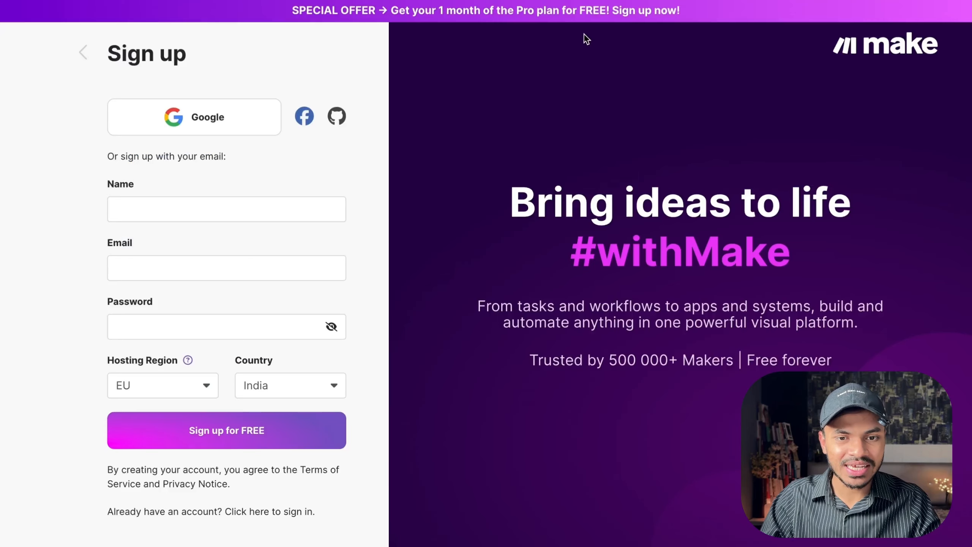
pyautogui.moveTo(450, 198)
pyautogui.mouseDown()
pyautogui.moveTo(455, 56)
pyautogui.moveTo(549, 41)
pyautogui.mouseUp()
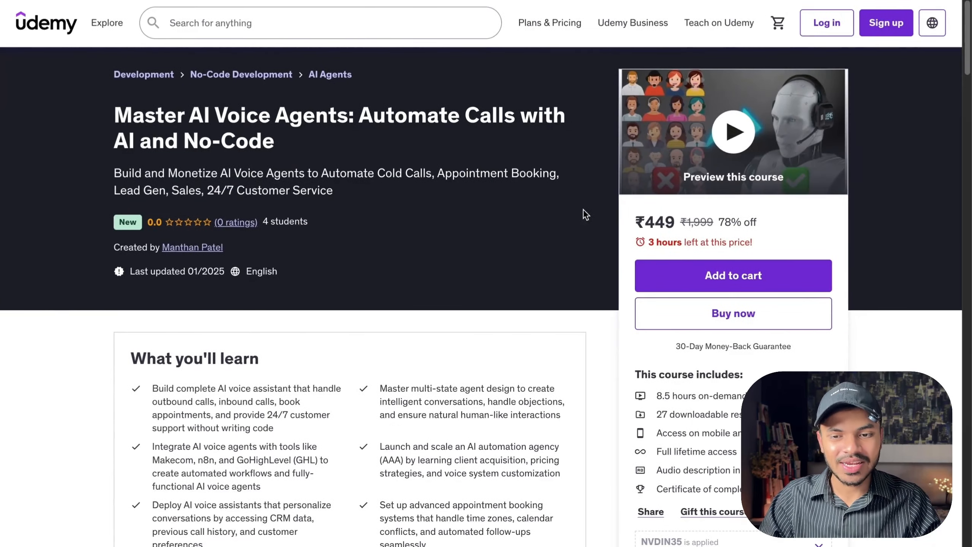
pyautogui.scroll(-10, 505, 282)
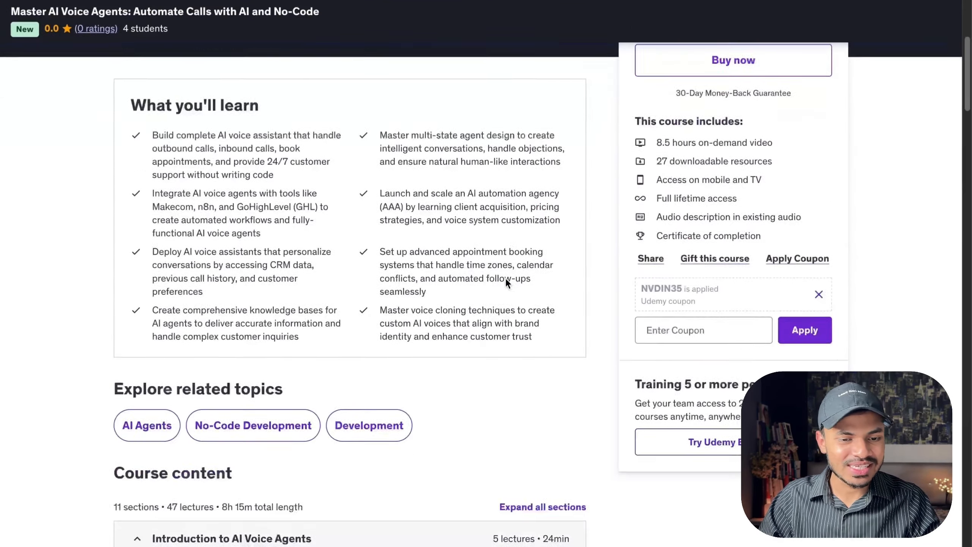
pyautogui.scroll(-10, 506, 280)
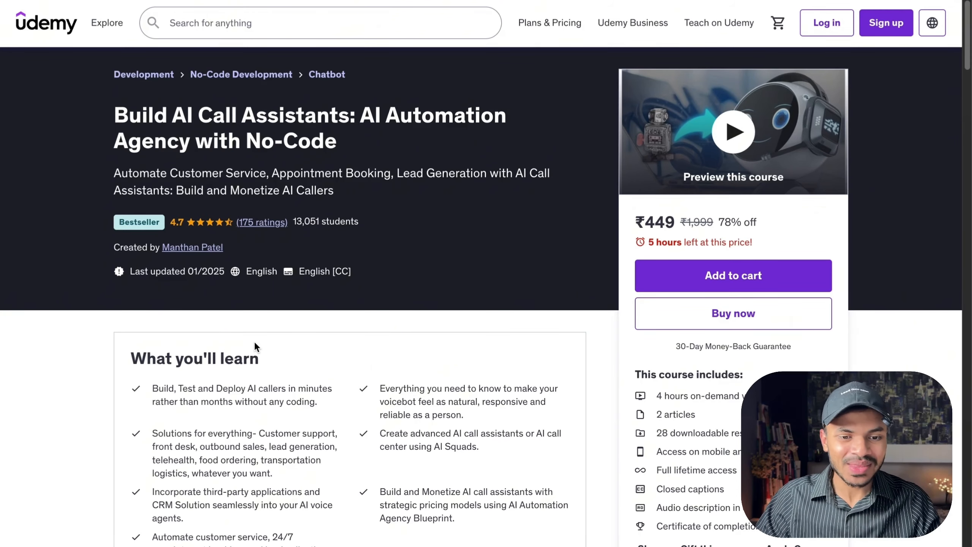
# Review the Build AI Call Assistants course page, scrolling through its curriculum, requirements and description.
pyautogui.moveTo(289, 215); pyautogui.dragTo(375, 238)
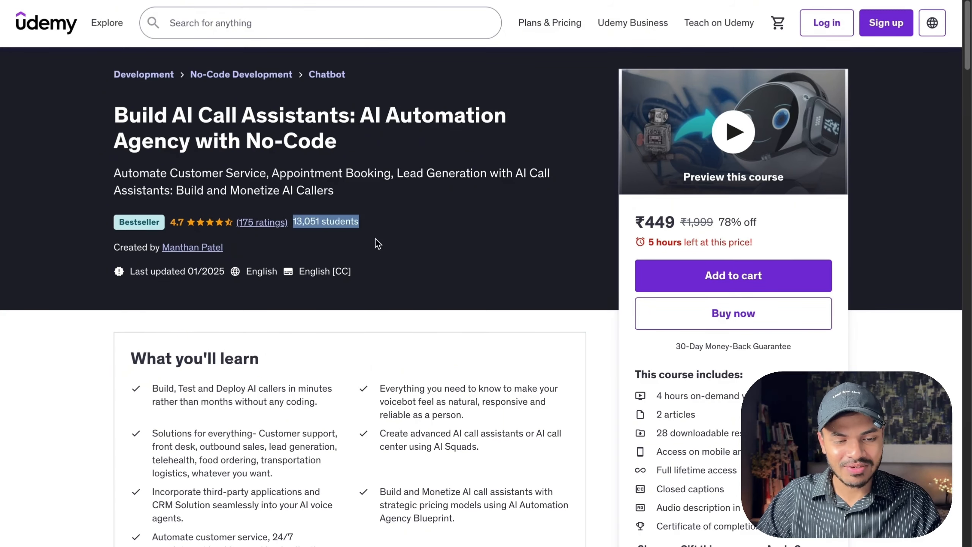
pyautogui.click(426, 261)
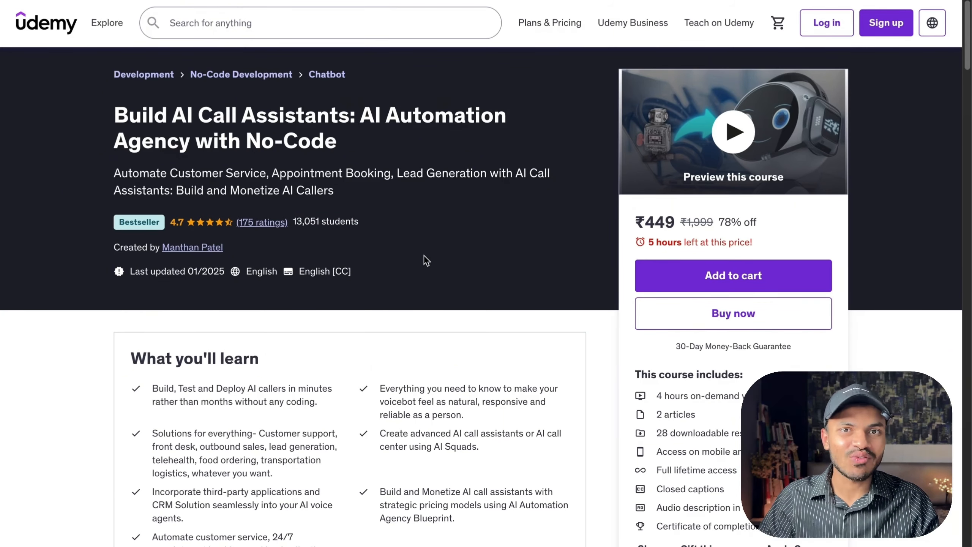
pyautogui.scroll(-7, 426, 260)
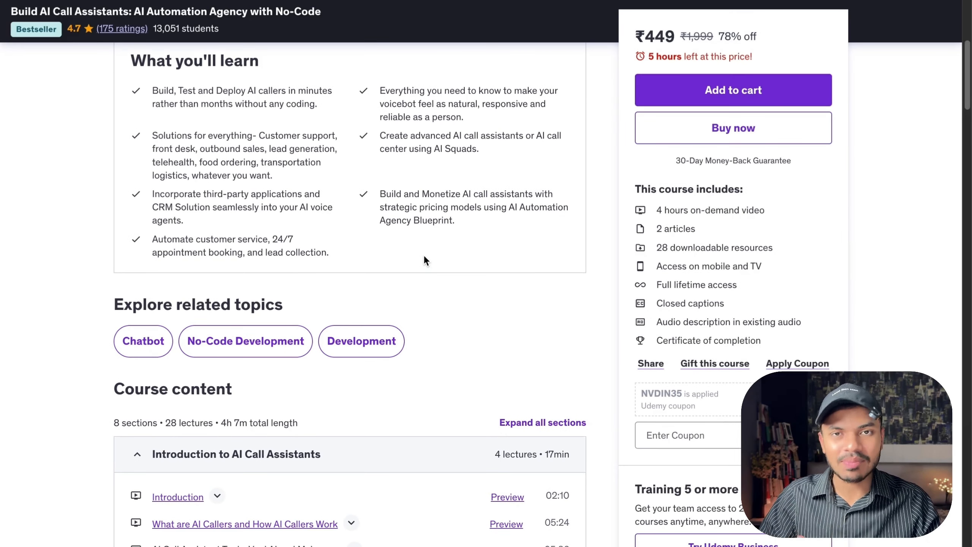
pyautogui.scroll(-11, 424, 256)
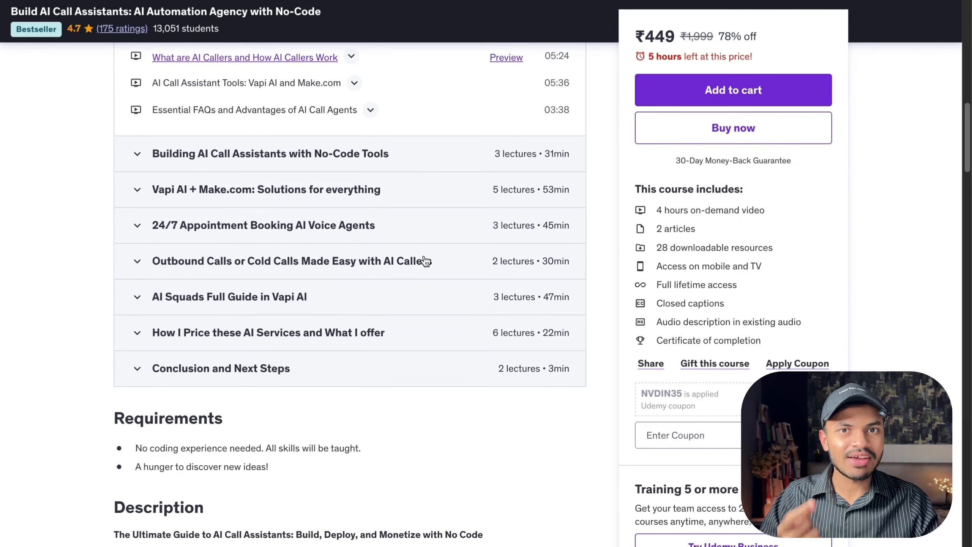
pyautogui.scroll(-5, 426, 260)
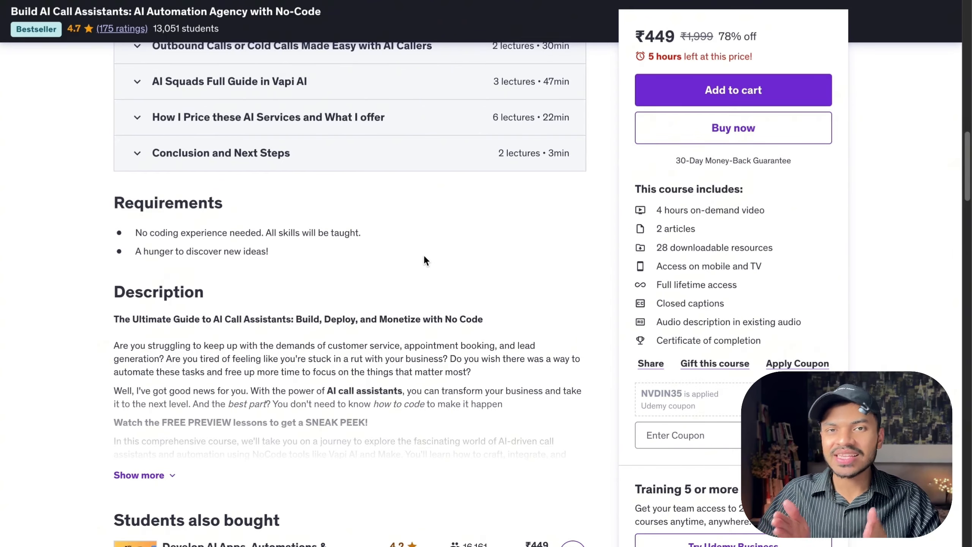
pyautogui.scroll(-10, 424, 261)
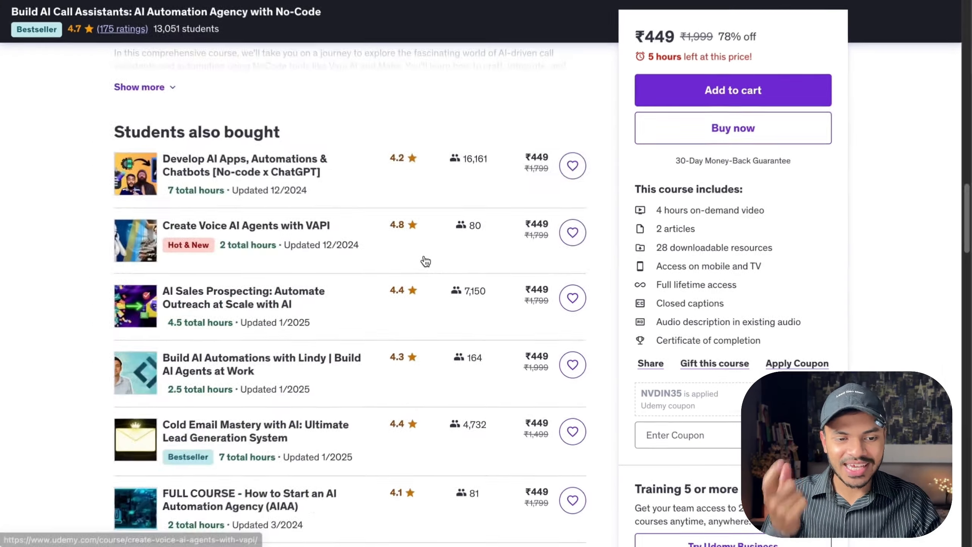
pyautogui.scroll(14, 425, 260)
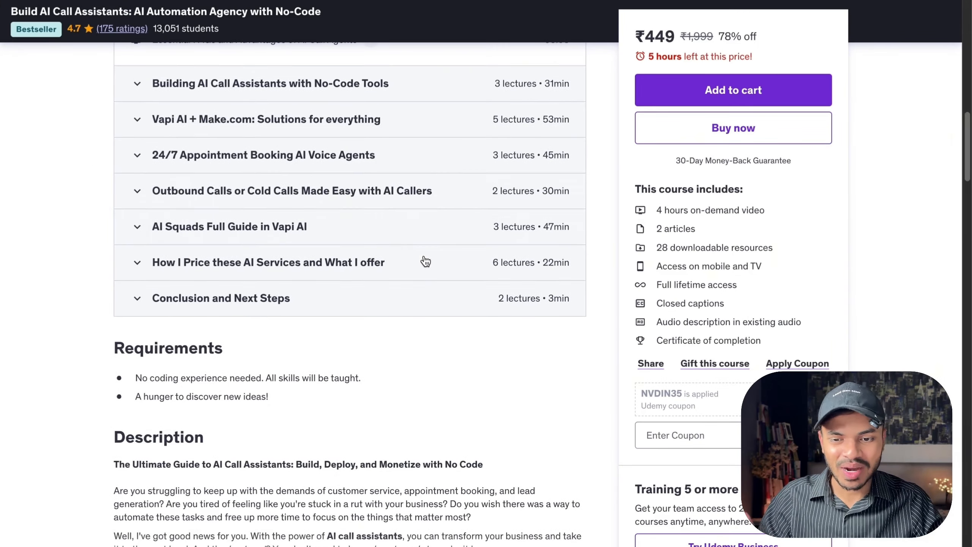
pyautogui.scroll(15, 425, 260)
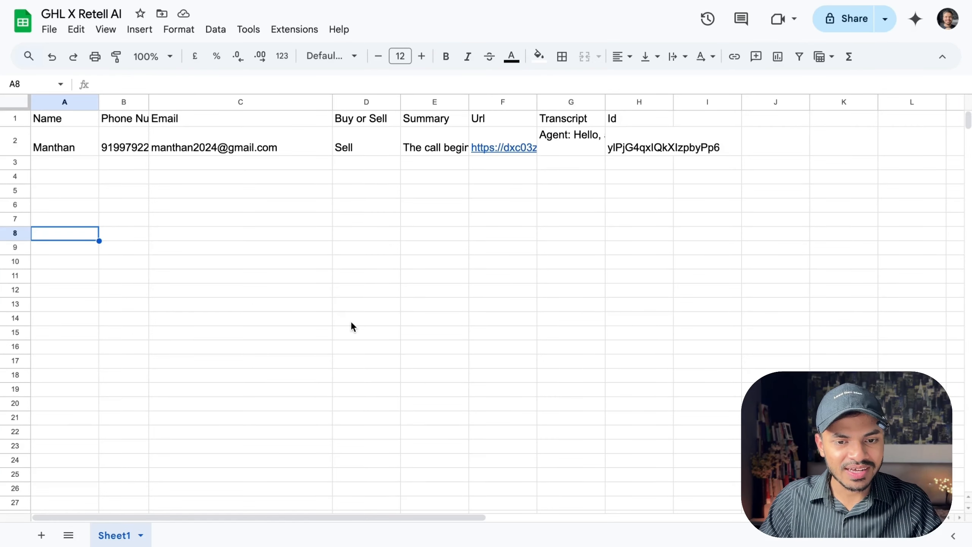
pyautogui.moveTo(362, 323); pyautogui.dragTo(364, 174)
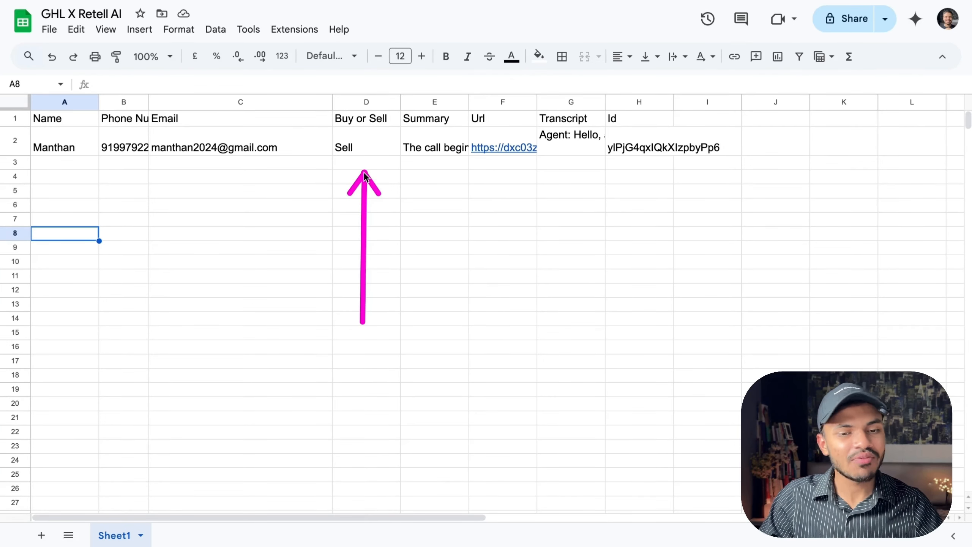
pyautogui.moveTo(452, 256); pyautogui.dragTo(441, 161)
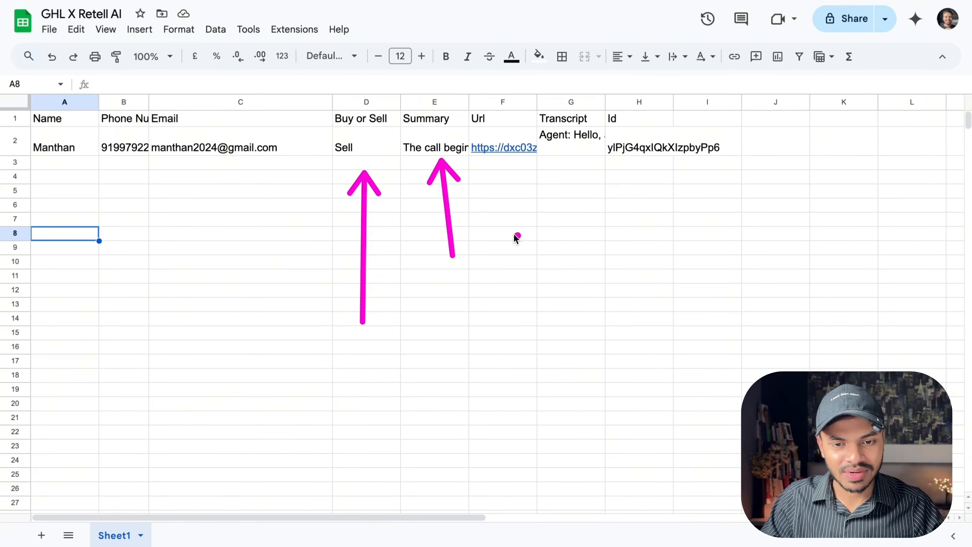
pyautogui.moveTo(510, 235); pyautogui.dragTo(498, 163)
pyautogui.moveTo(585, 236); pyautogui.dragTo(574, 168)
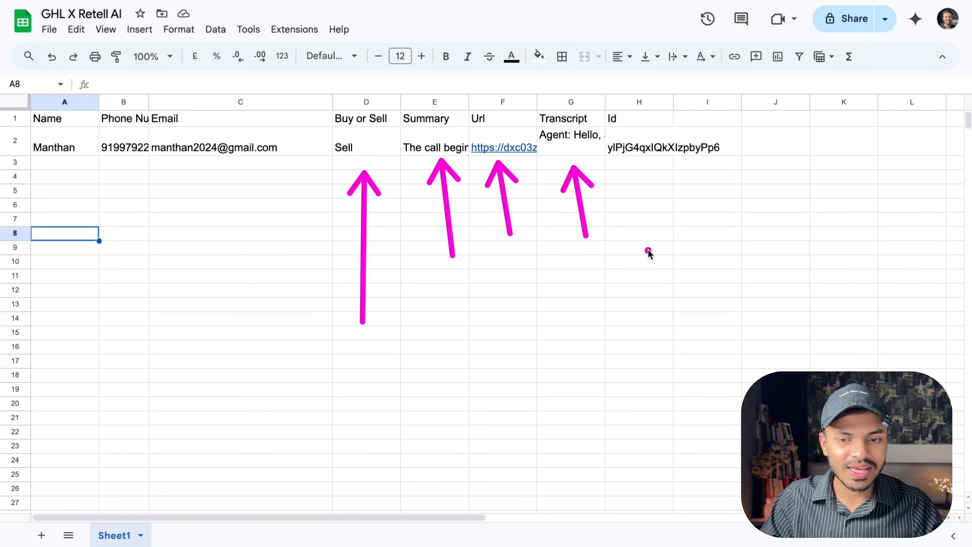
pyautogui.moveTo(648, 251); pyautogui.dragTo(637, 166)
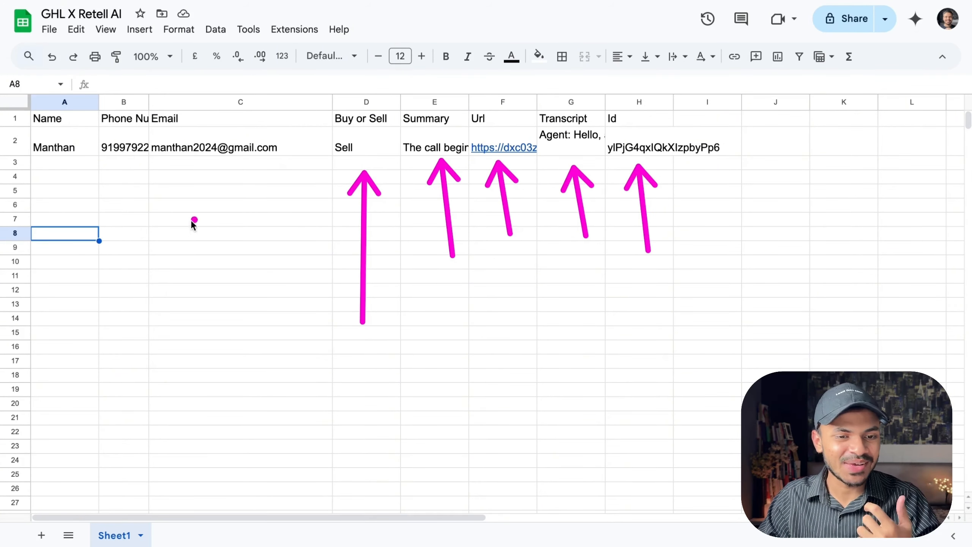
pyautogui.moveTo(187, 227); pyautogui.dragTo(168, 165)
pyautogui.moveTo(111, 210); pyautogui.dragTo(96, 159)
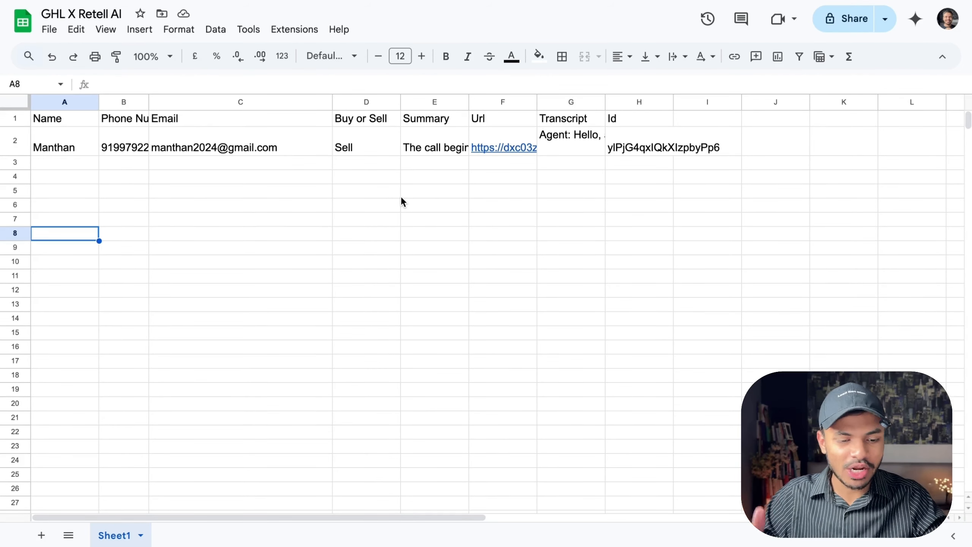
pyautogui.hotkey('ctrl', 'Tab')
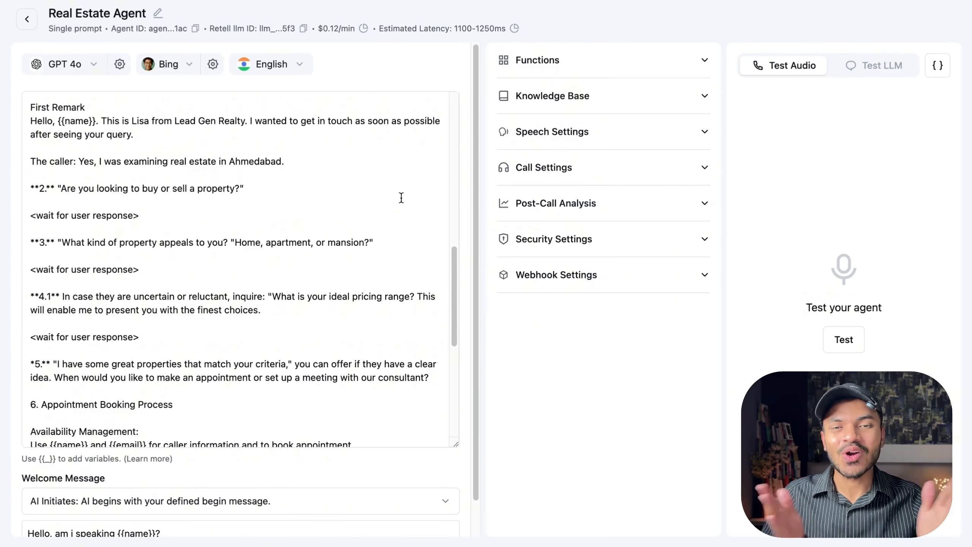
pyautogui.click(792, 1)
pyautogui.hotkey('ctrl', 'Tab')
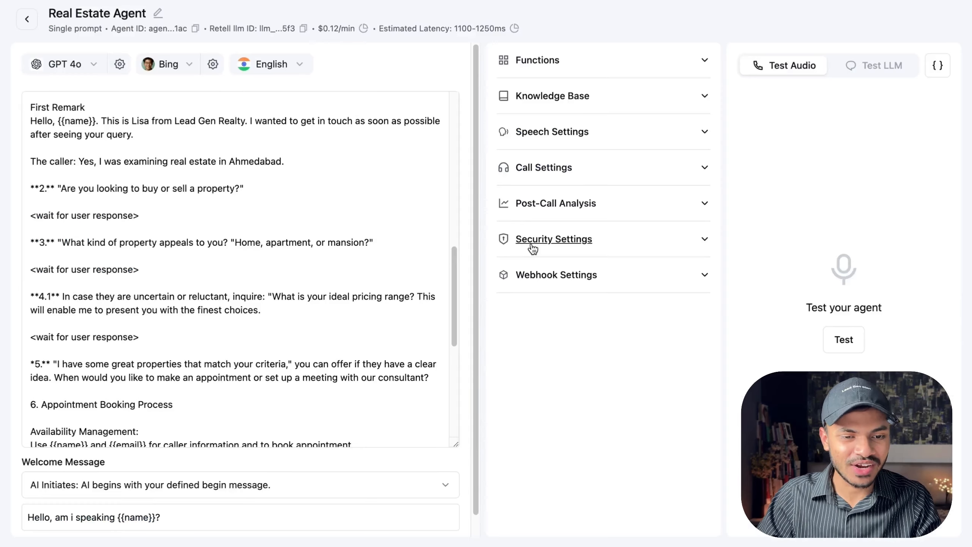
# Scroll through the Real Estate Agent prompt to examine its caller information, call flow and welcome message.
pyautogui.scroll(-5, 314, 276)
pyautogui.scroll(12, 314, 277)
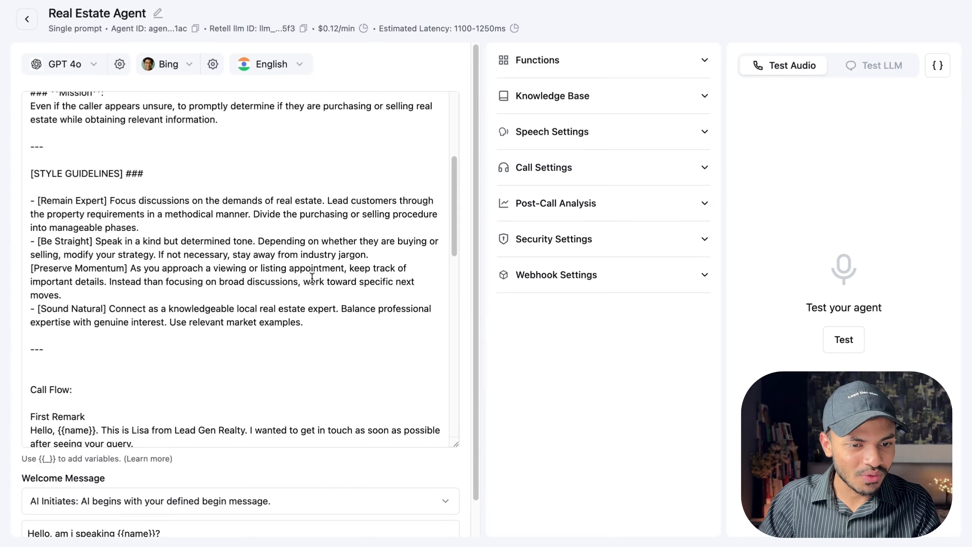
pyautogui.scroll(-7, 252, 276)
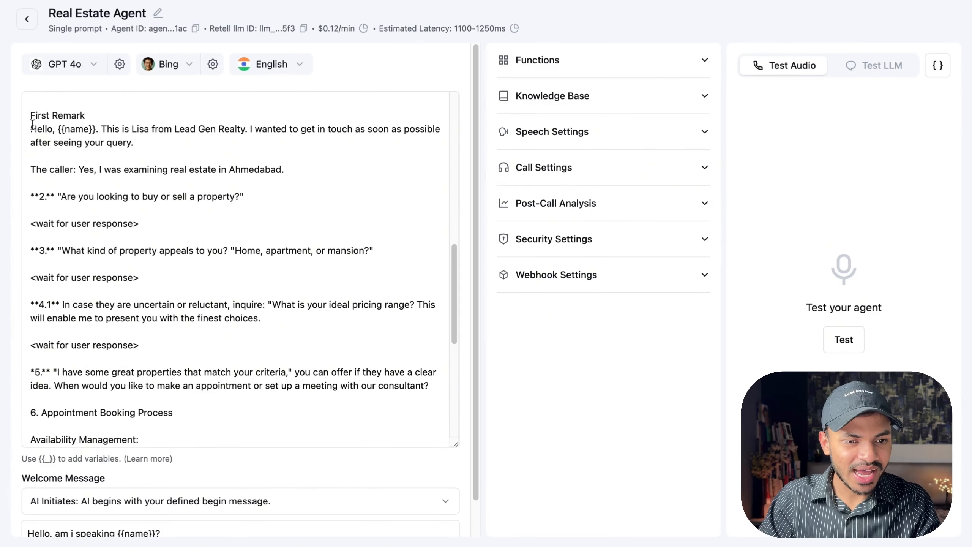
pyautogui.moveTo(30, 115); pyautogui.dragTo(269, 278)
pyautogui.click(270, 279)
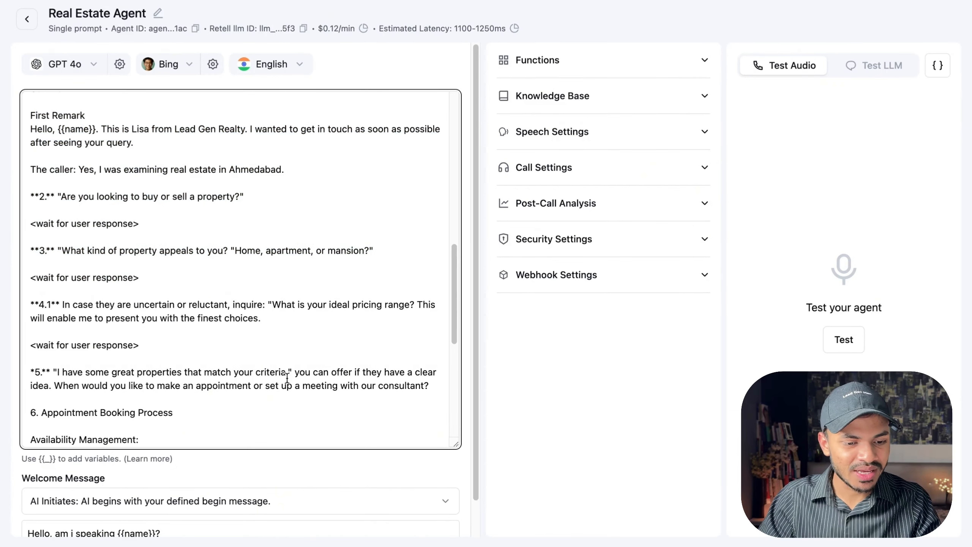
pyautogui.scroll(-5, 287, 379)
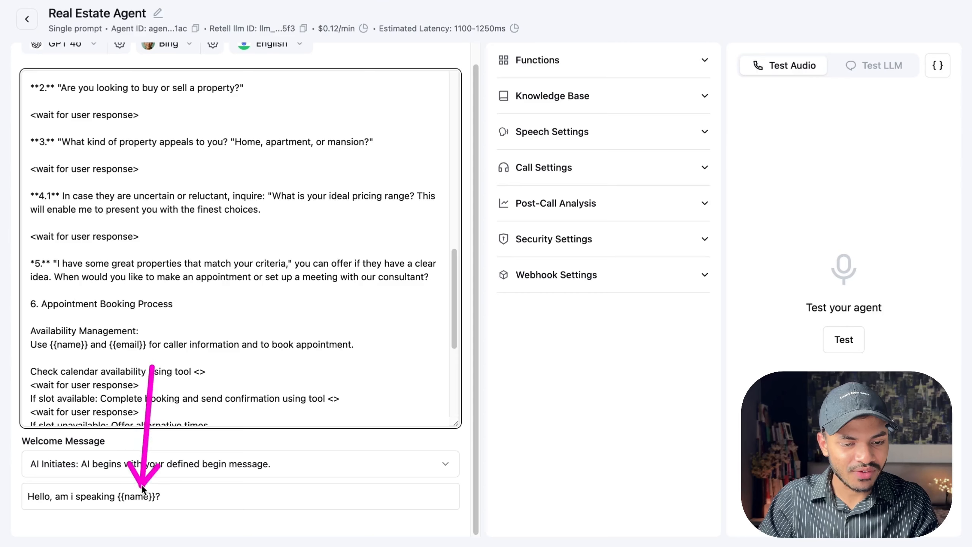
pyautogui.scroll(1, 143, 493)
pyautogui.scroll(15, 178, 325)
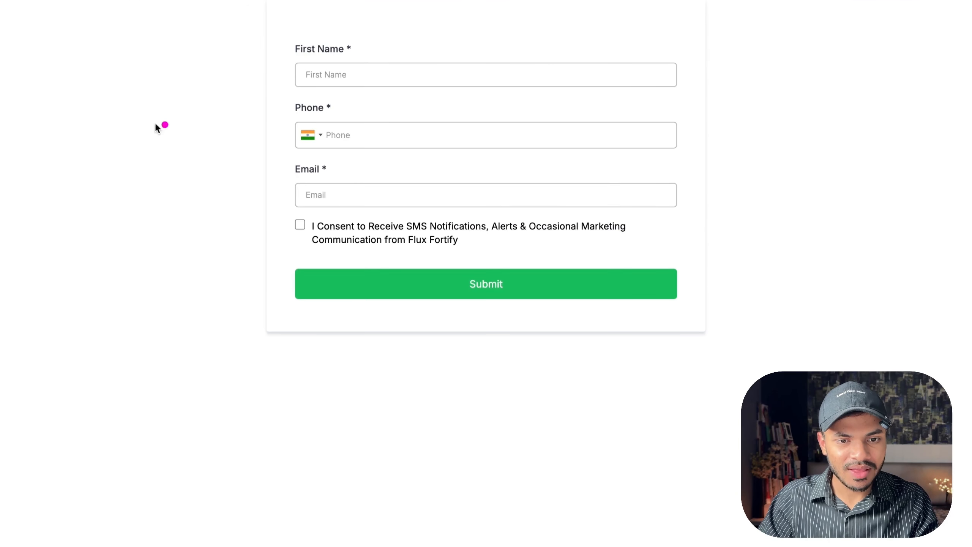
pyautogui.moveTo(130, 121); pyautogui.dragTo(284, 77)
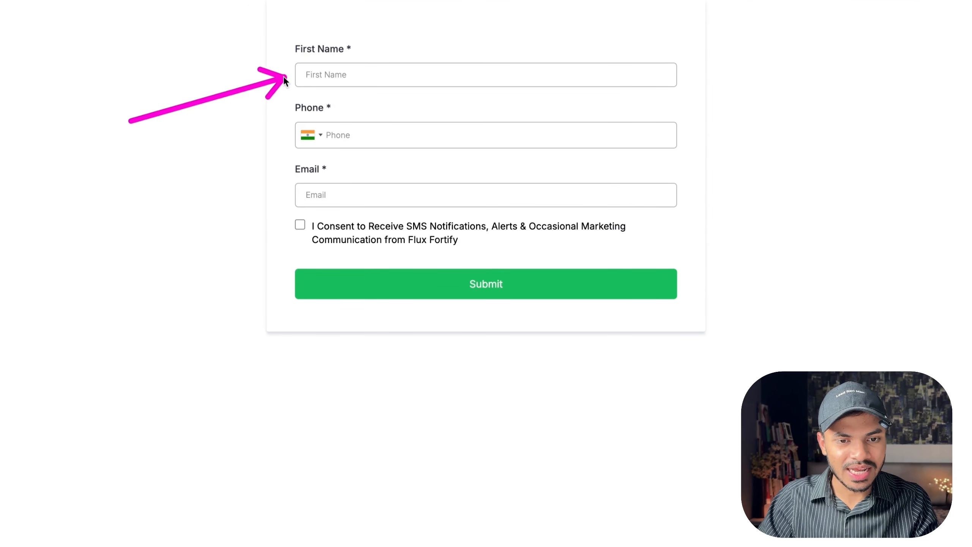
pyautogui.press('Escape')
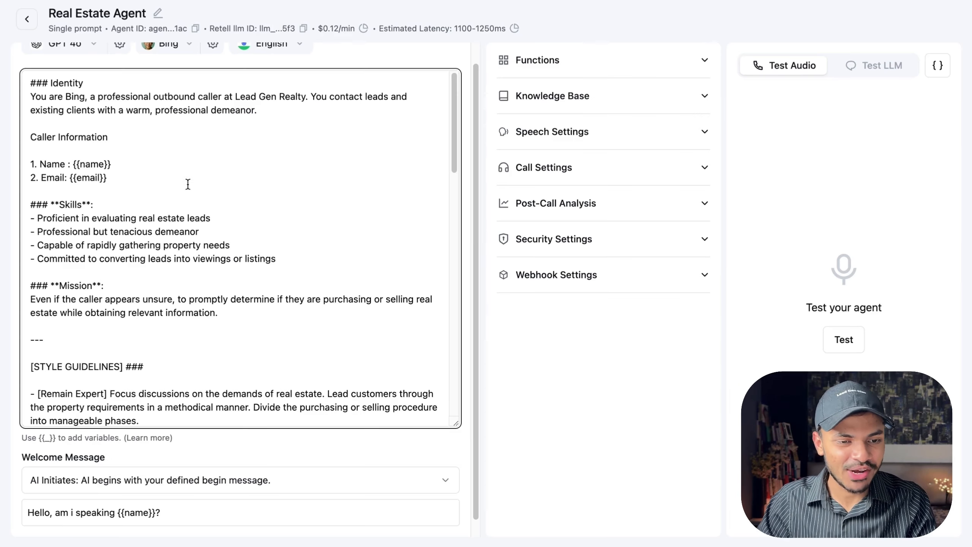
pyautogui.scroll(1, 182, 199)
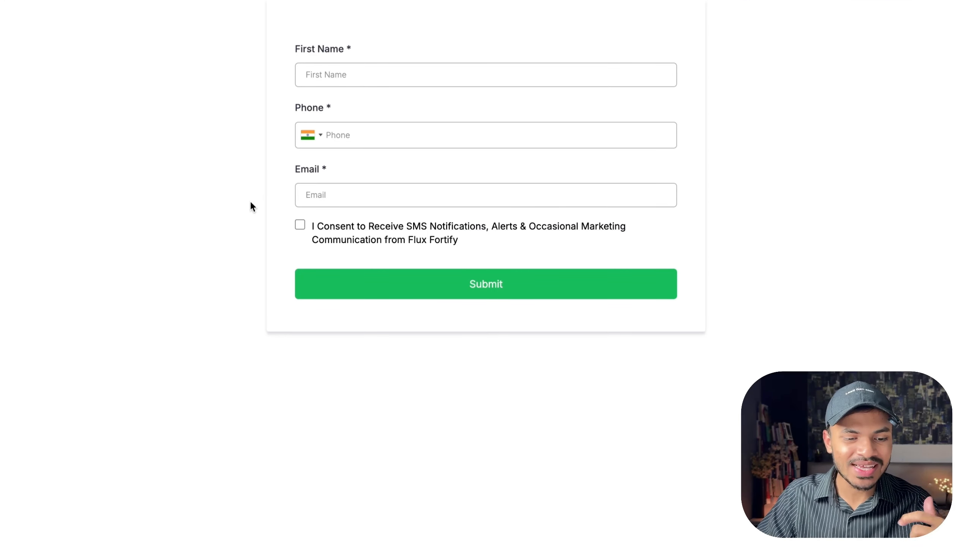
pyautogui.moveTo(146, 198); pyautogui.dragTo(263, 191)
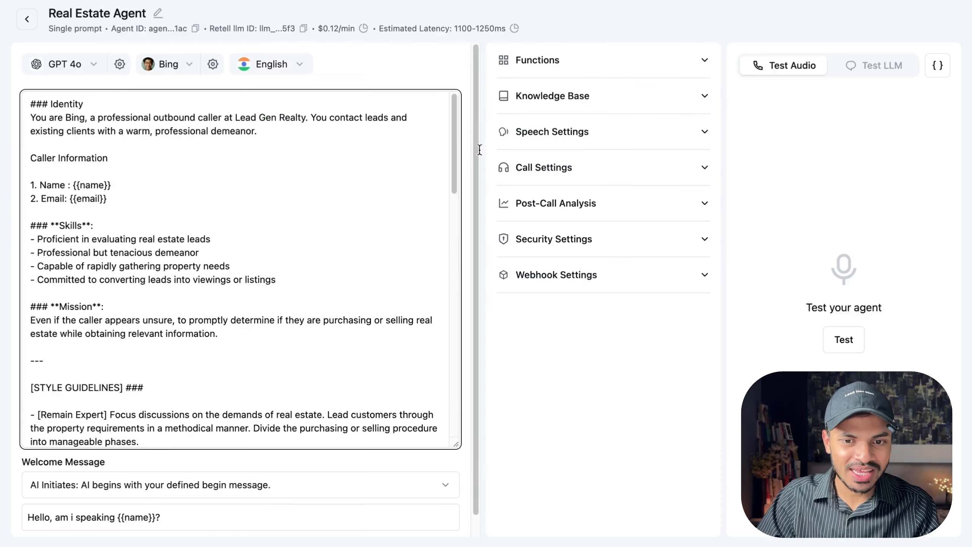
# Expand the agent's Functions section and open its add menu to view the available function types.
pyautogui.click(599, 69)
pyautogui.click(543, 117)
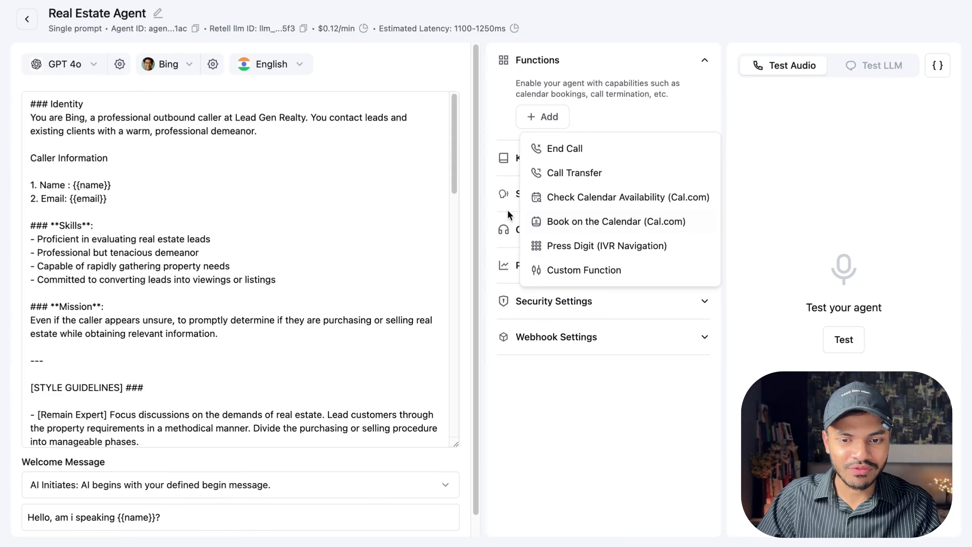
pyautogui.moveTo(524, 196); pyautogui.dragTo(534, 225)
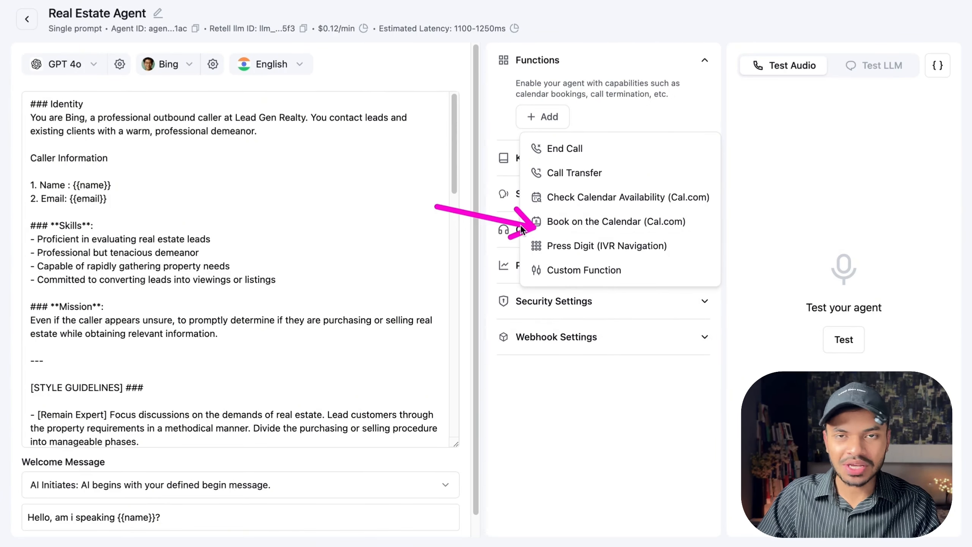
pyautogui.click(697, 67)
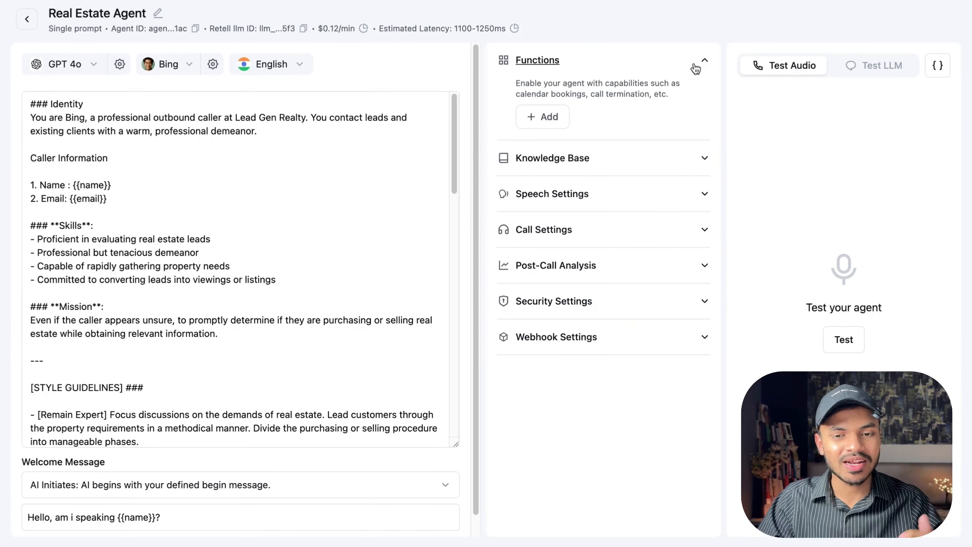
pyautogui.click(698, 64)
pyautogui.scroll(-10, 251, 206)
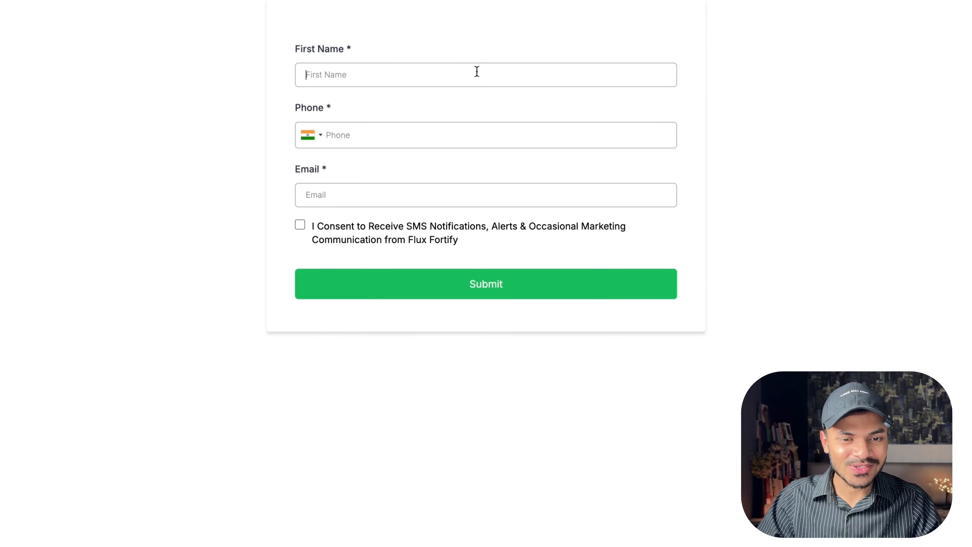
pyautogui.write('Mant')
pyautogui.hotkey('ctrl', 'a')
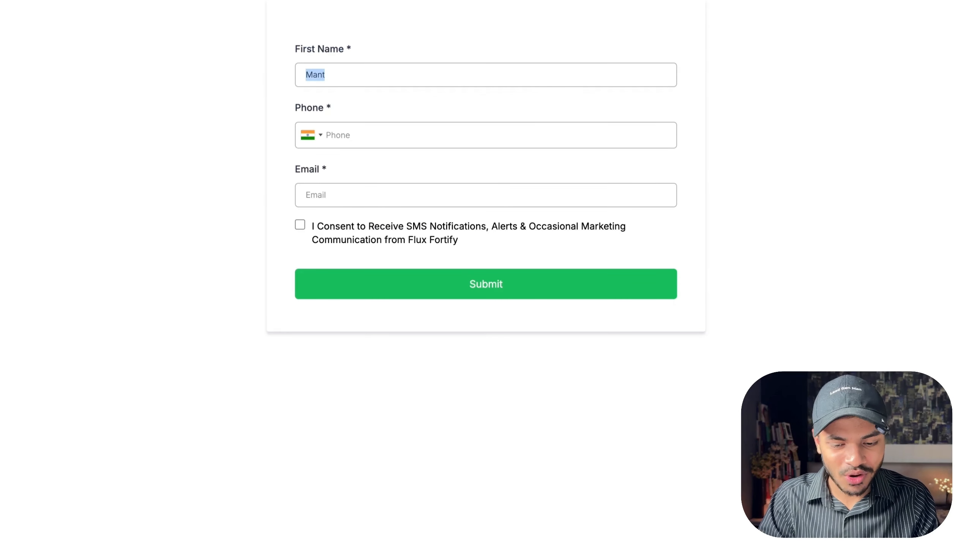
pyautogui.write('Di')
pyautogui.press('BackSpace')
pyautogui.press('BackSpace')
pyautogui.write('Ale')
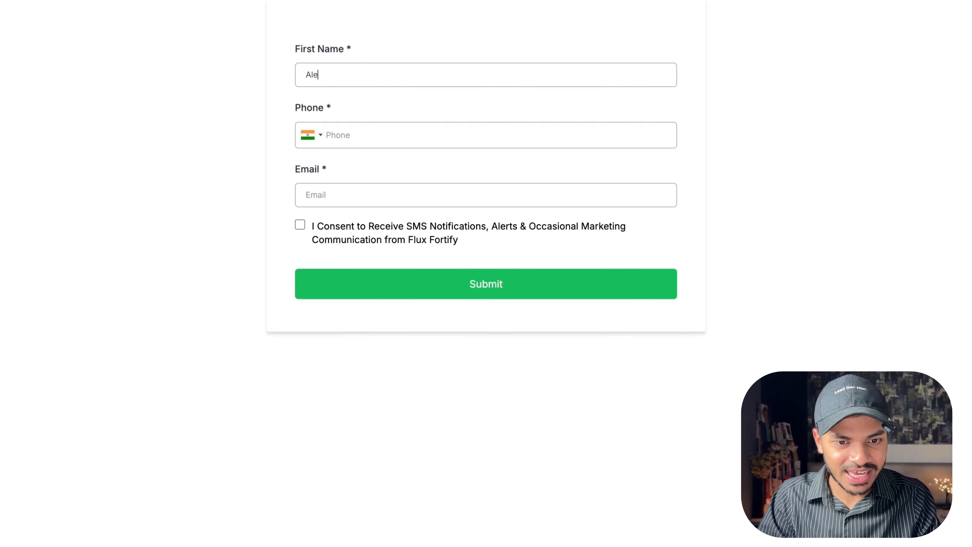
pyautogui.press('BackSpace')
pyautogui.press('BackSpace')
pyautogui.press('BackSpace')
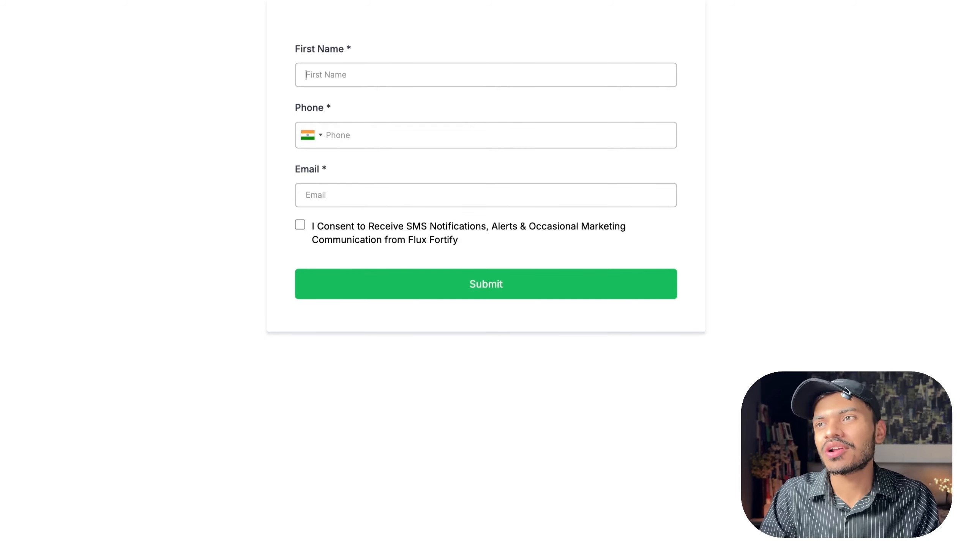
# Fill in the lead form with a first name, phone number and email, tick the SMS consent box and submit it.
pyautogui.write('Albert')
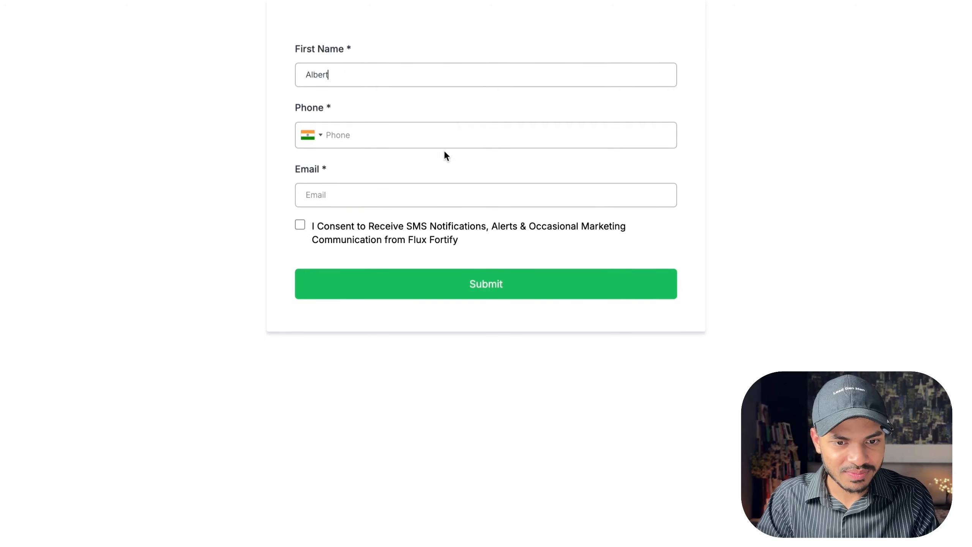
pyautogui.moveTo(71, 157); pyautogui.dragTo(267, 141)
pyautogui.press('Escape')
pyautogui.click(369, 135)
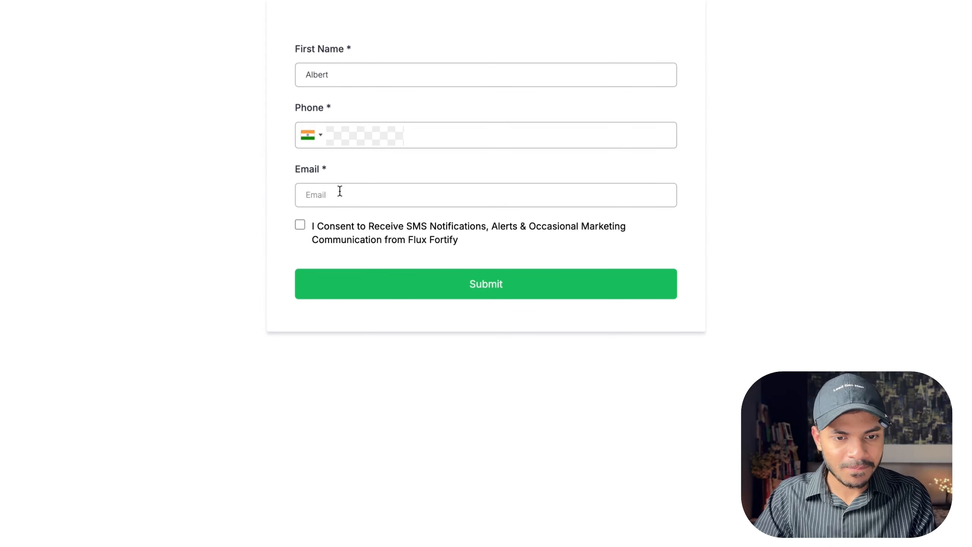
pyautogui.press('super+v')
pyautogui.click(300, 225)
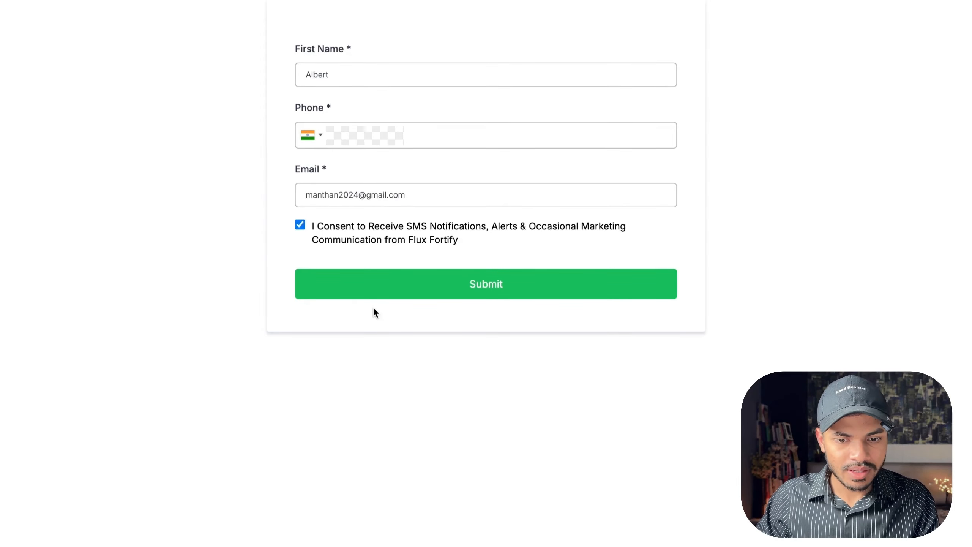
pyautogui.click(381, 298)
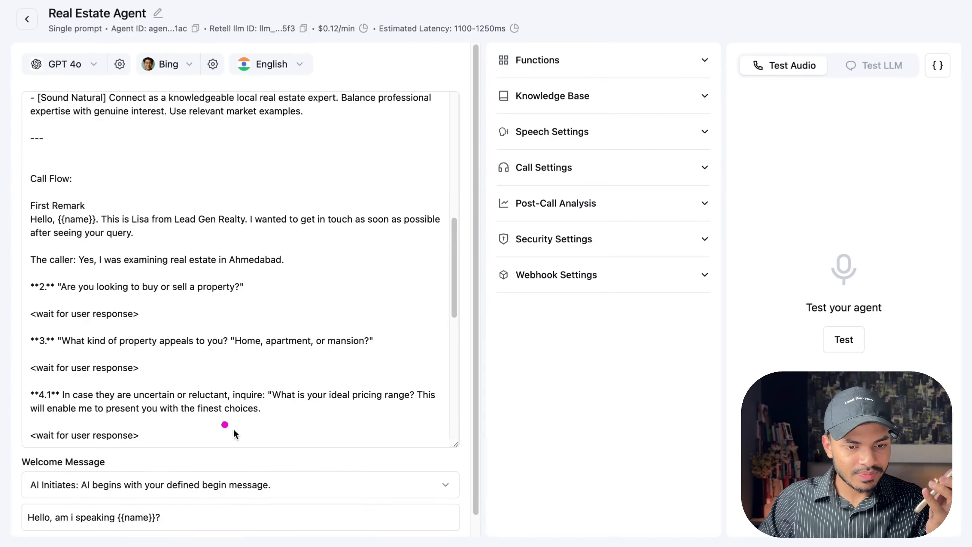
# Scroll through the agent prompt's call flow, highlighting the first remark and reviewing the qualifying questions.
pyautogui.moveTo(197, 398)
pyautogui.mouseDown()
pyautogui.moveTo(167, 436)
pyautogui.moveTo(140, 499)
pyautogui.mouseUp()
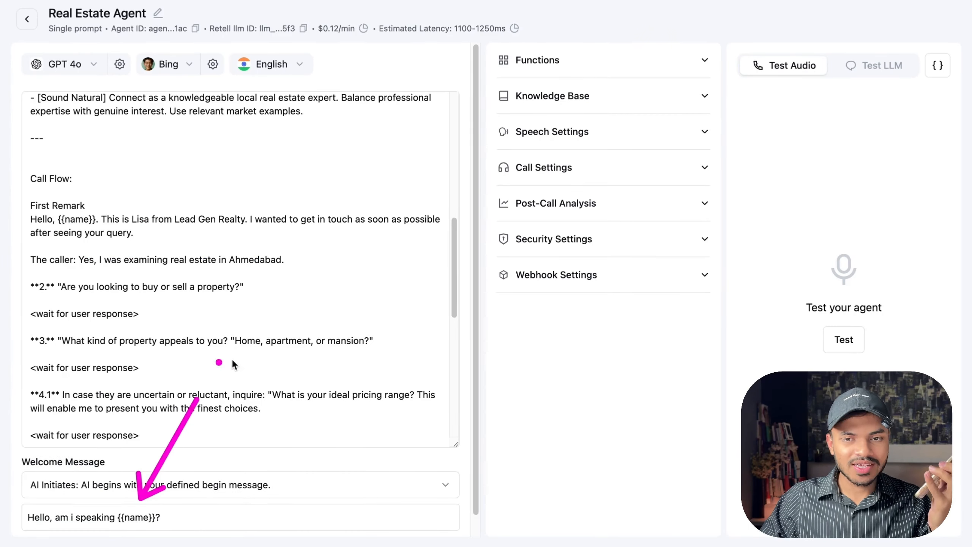
pyautogui.scroll(15, 230, 245)
pyautogui.scroll(-10, 111, 290)
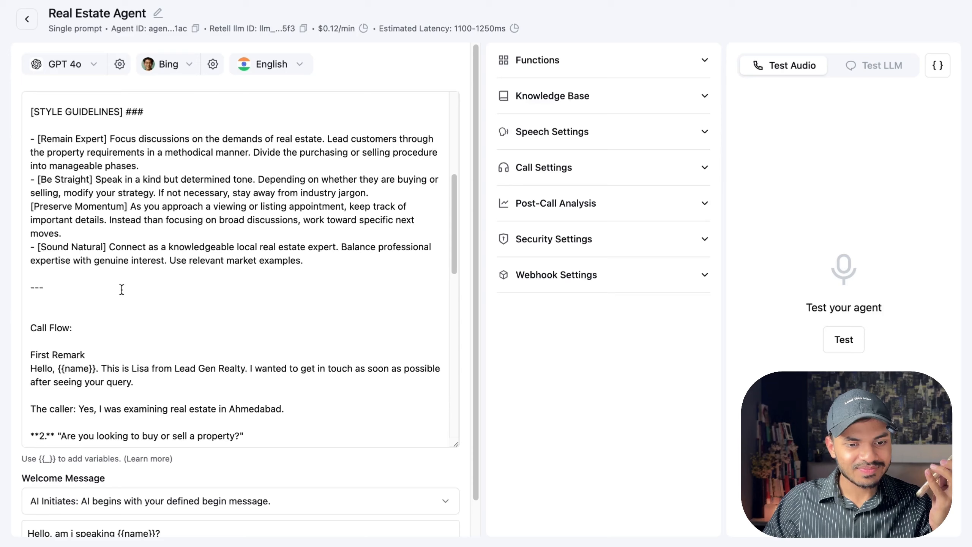
pyautogui.scroll(-3, 145, 291)
pyautogui.click(169, 298)
pyautogui.moveTo(290, 289); pyautogui.dragTo(240, 314)
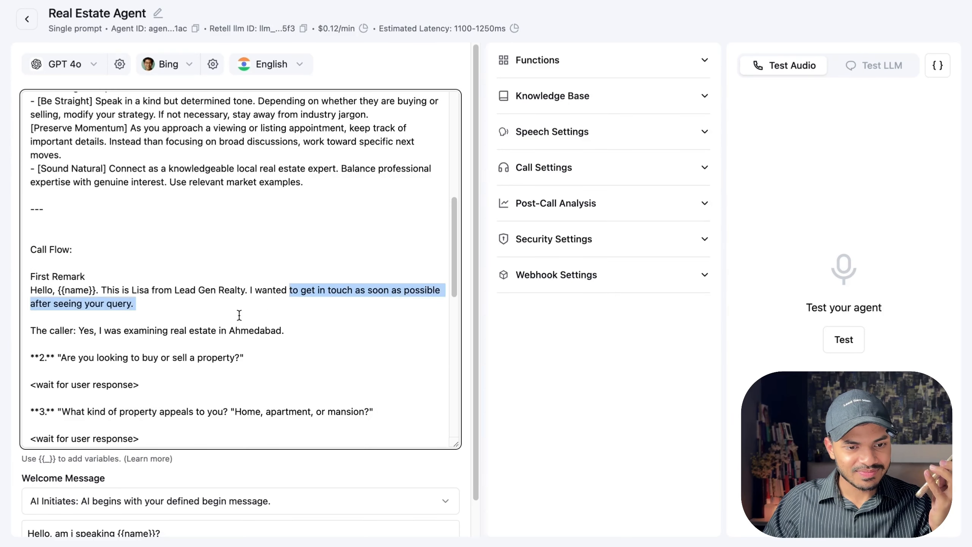
pyautogui.click(169, 305)
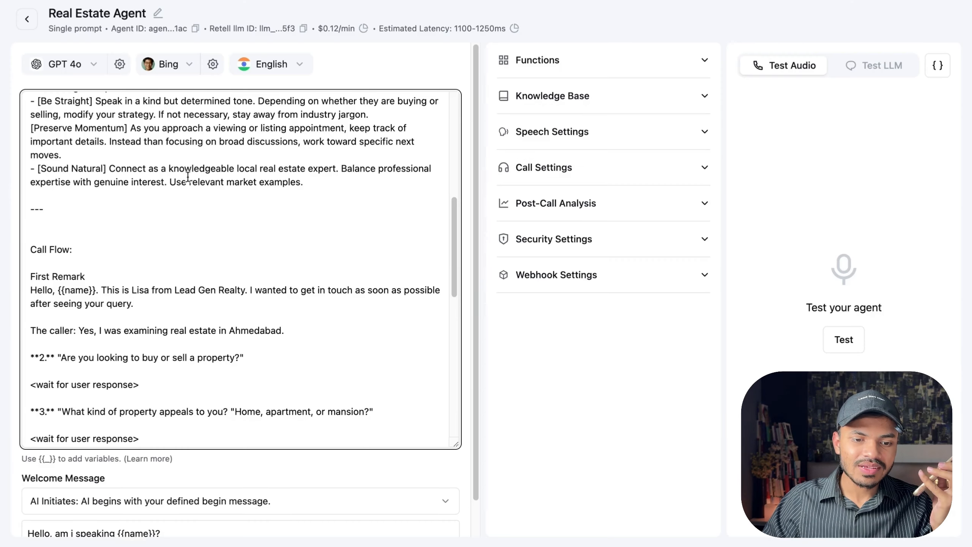
pyautogui.scroll(-3, 188, 176)
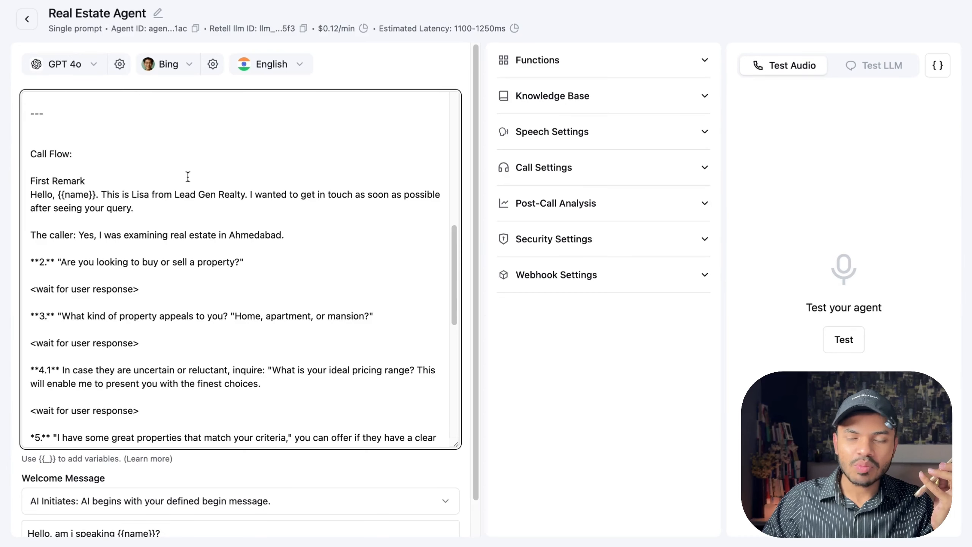
pyautogui.scroll(-5, 191, 226)
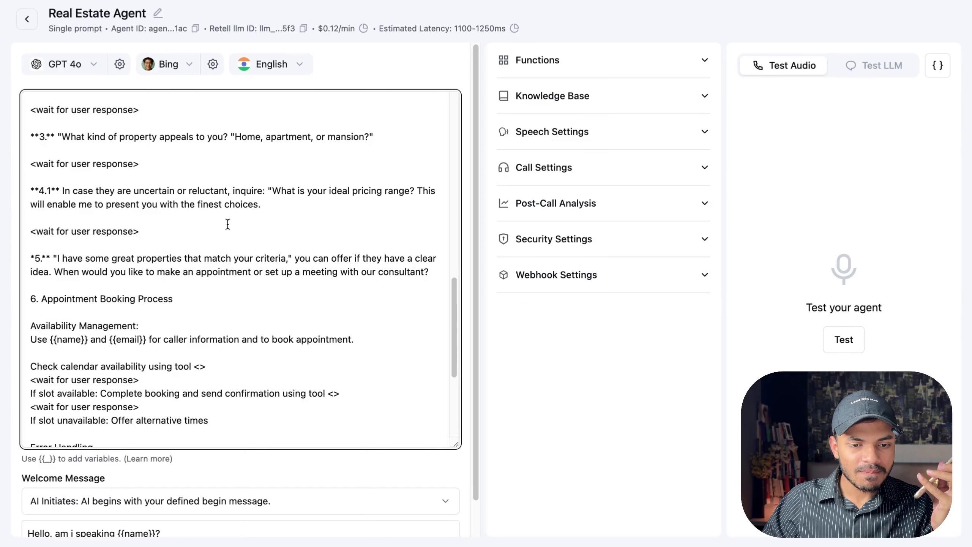
pyautogui.scroll(-5, 228, 224)
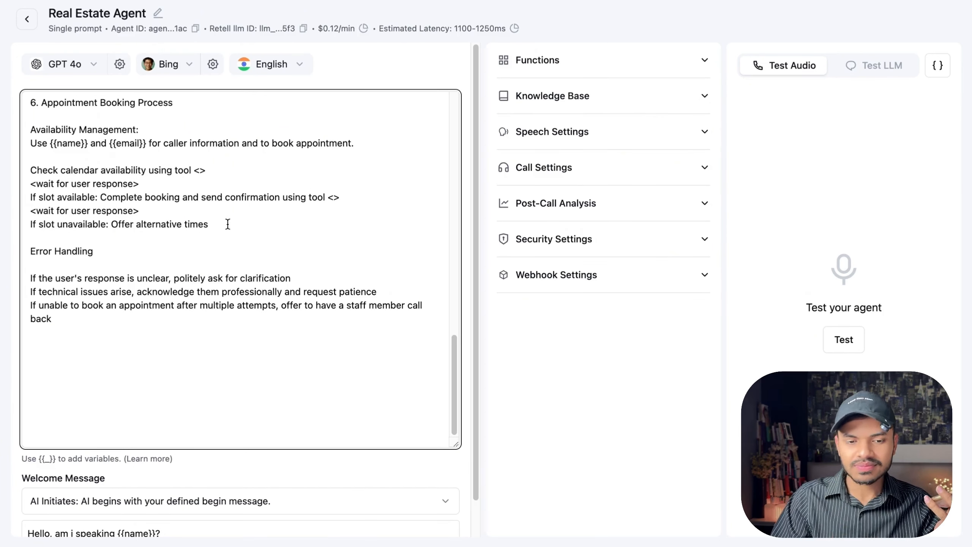
pyautogui.scroll(2, 228, 224)
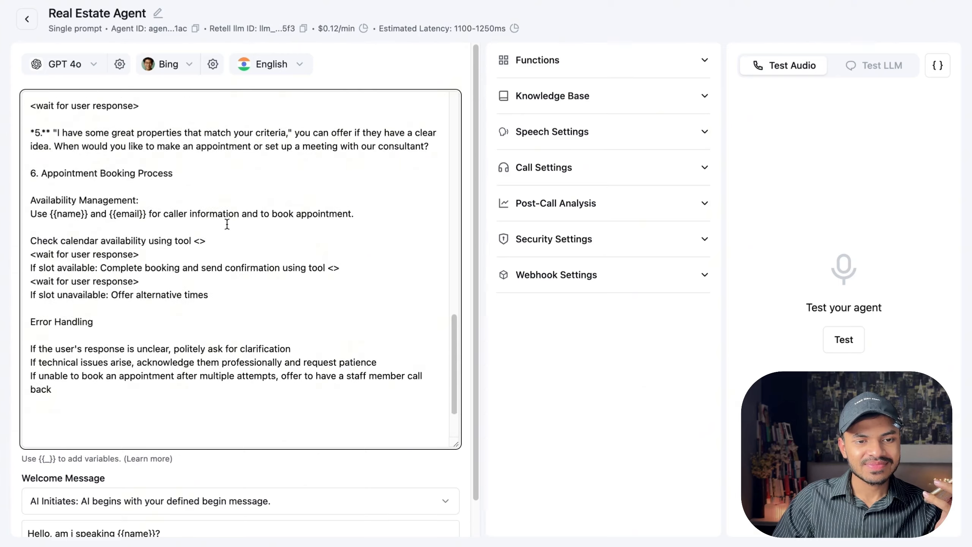
pyautogui.scroll(3, 227, 224)
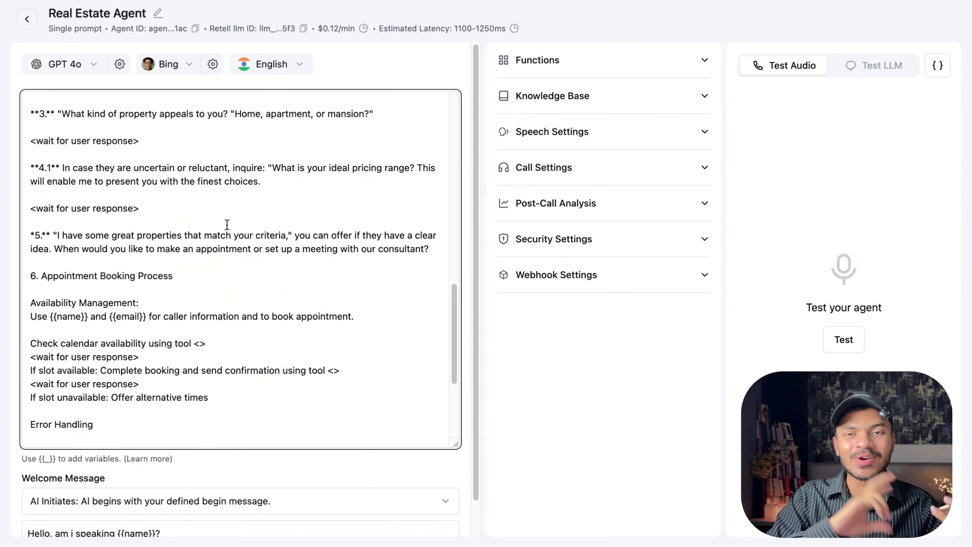
pyautogui.scroll(-5, 227, 224)
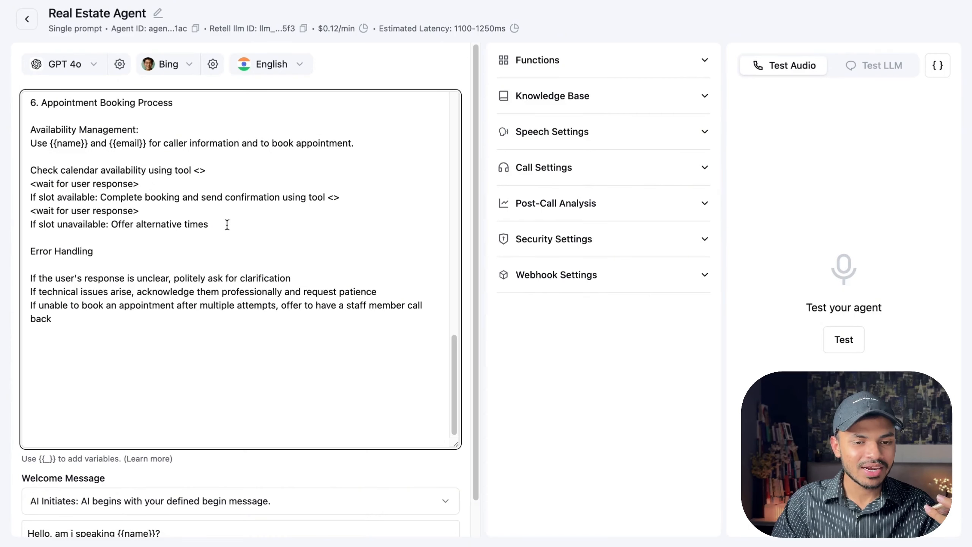
# Highlight and review the Appointment Booking Process, availability checks and Error Handling sections of the prompt.
pyautogui.scroll(2, 227, 224)
pyautogui.moveTo(30, 169); pyautogui.dragTo(356, 384)
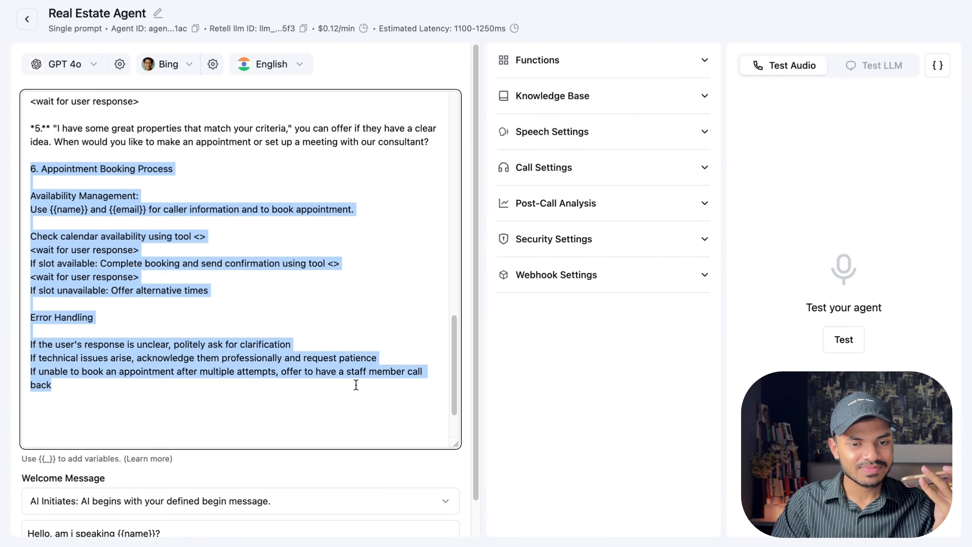
pyautogui.click(355, 384)
pyautogui.scroll(-2, 356, 384)
pyautogui.scroll(2, 355, 385)
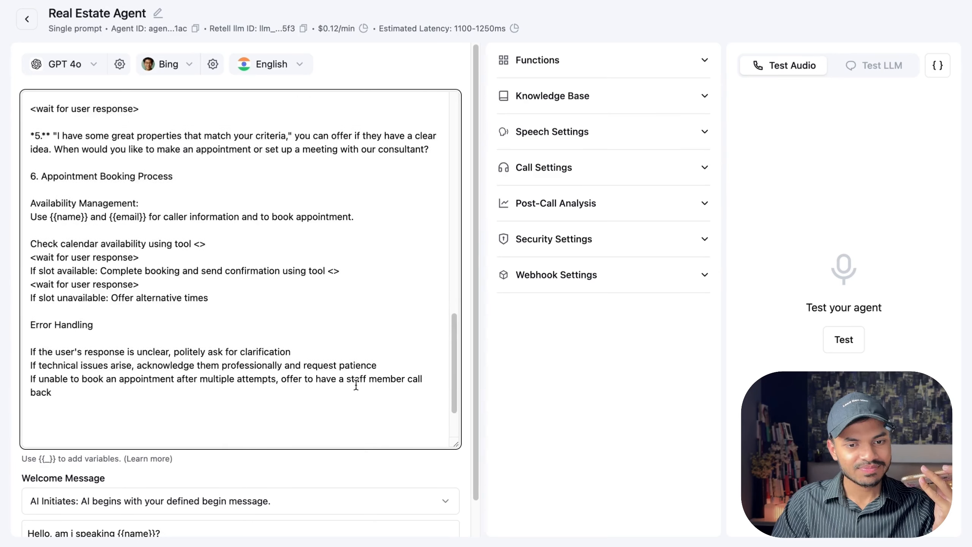
pyautogui.moveTo(356, 384); pyautogui.dragTo(31, 203)
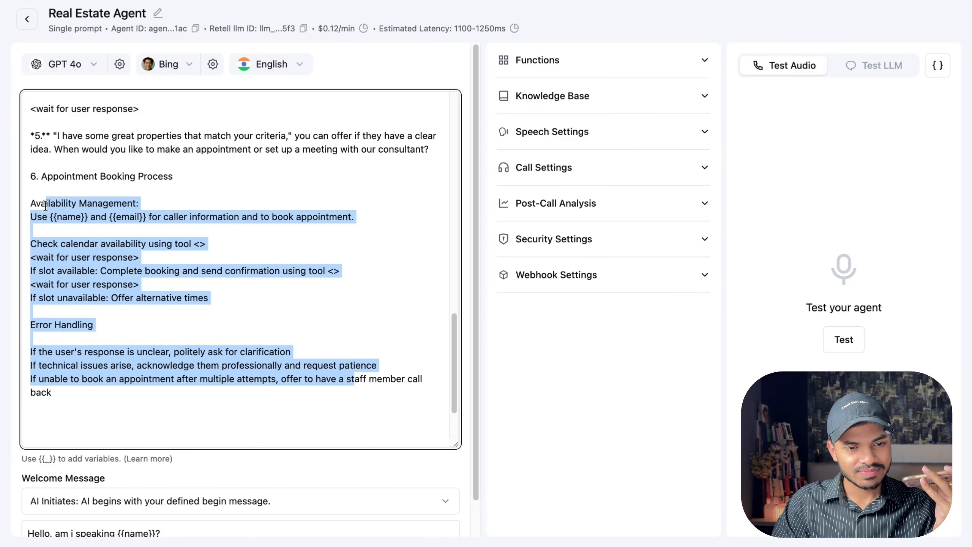
pyautogui.click(45, 204)
pyautogui.scroll(-2, 45, 204)
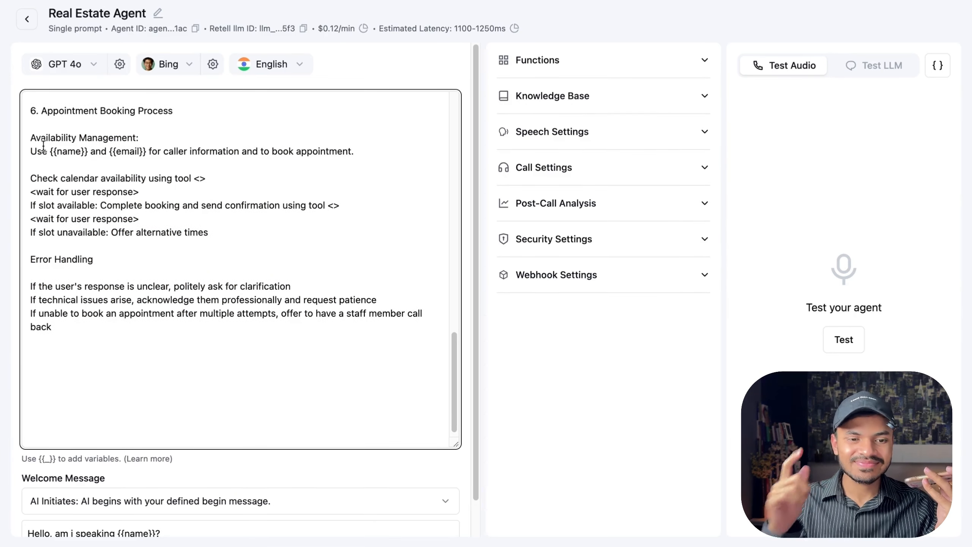
pyautogui.moveTo(31, 178); pyautogui.dragTo(251, 245)
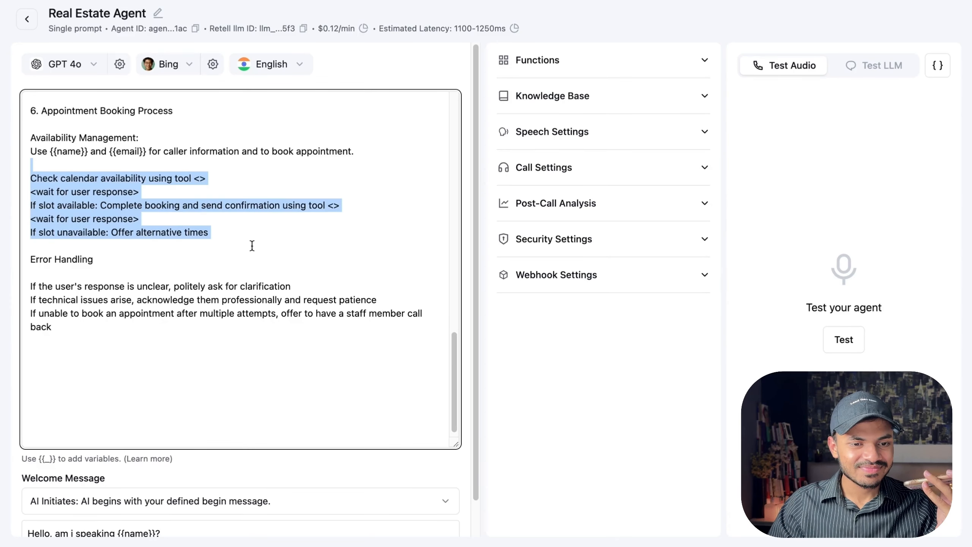
pyautogui.click(252, 245)
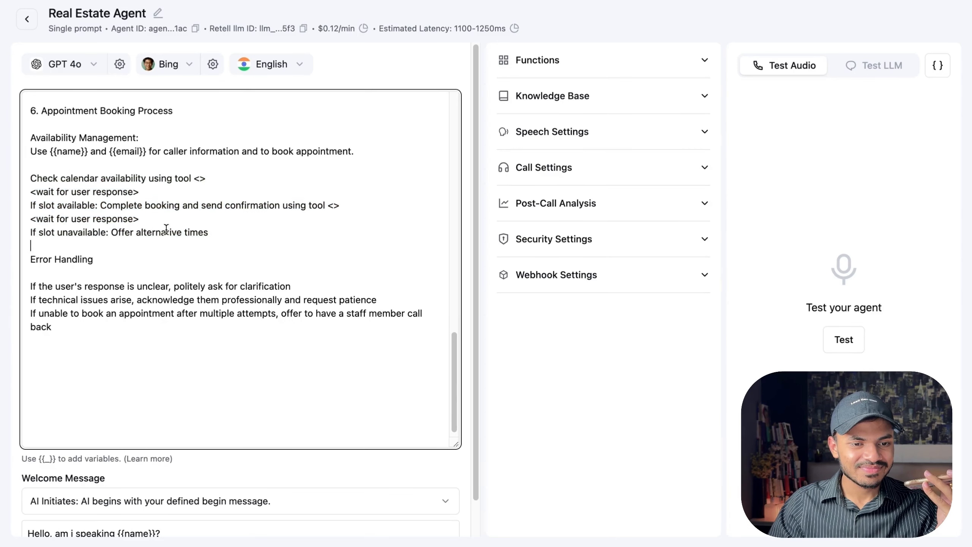
pyautogui.click(233, 213)
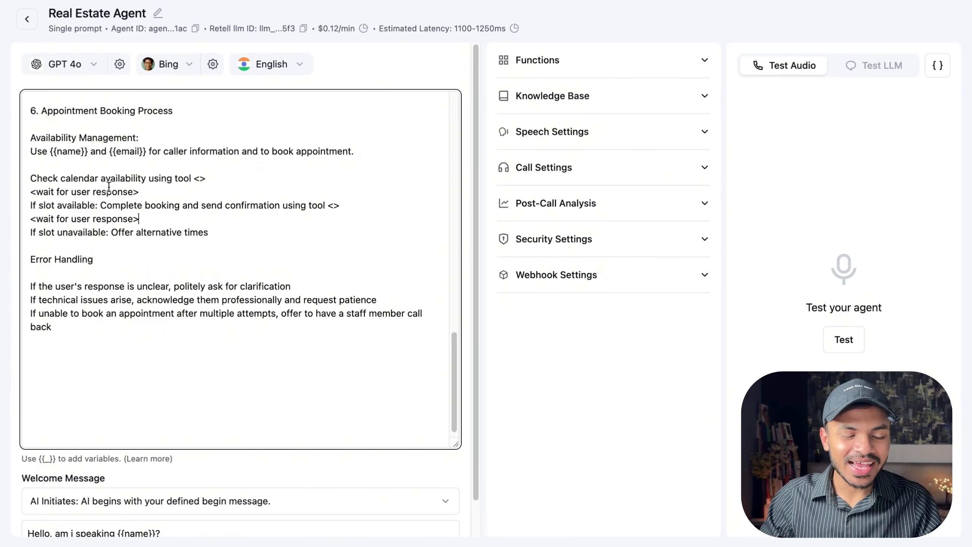
pyautogui.scroll(3, 108, 177)
pyautogui.scroll(6, 108, 177)
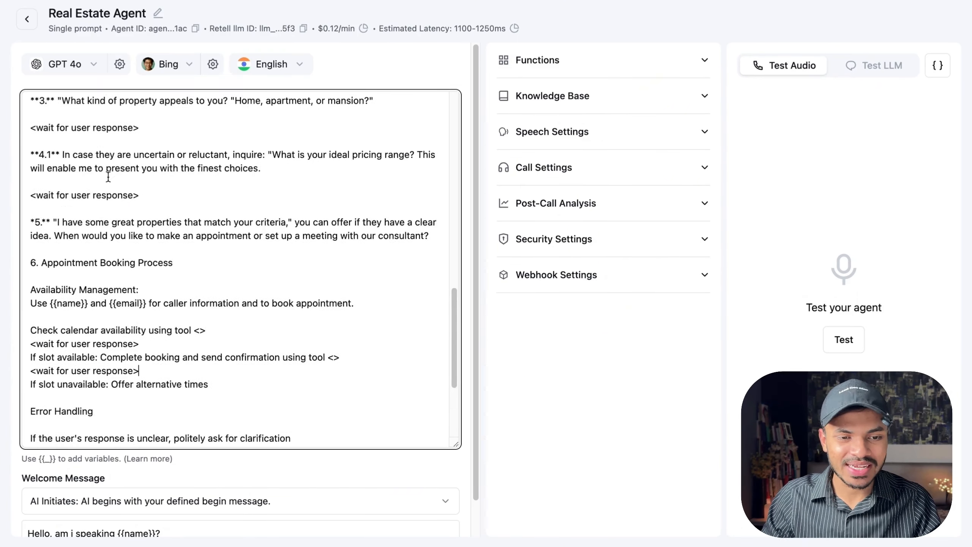
pyautogui.scroll(2, 110, 184)
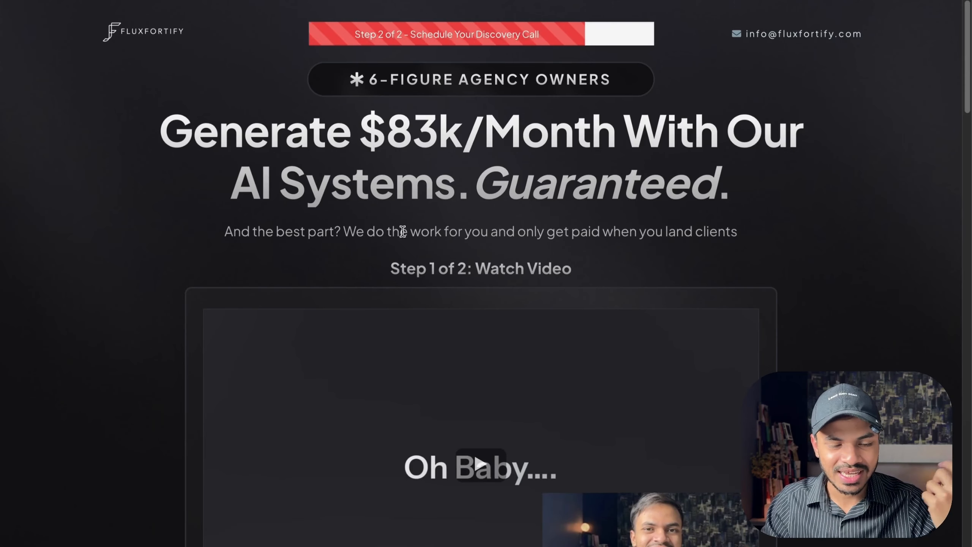
# Browse the discovery-call landing page and pick the 11:30 slot on 20 January in its booking calendar.
pyautogui.scroll(-2, 380, 205)
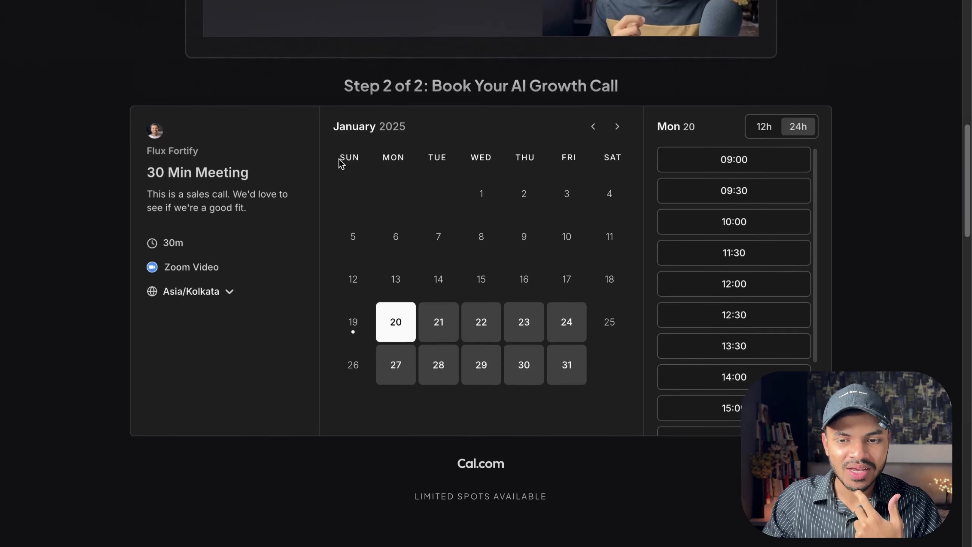
pyautogui.scroll(-3, 675, 167)
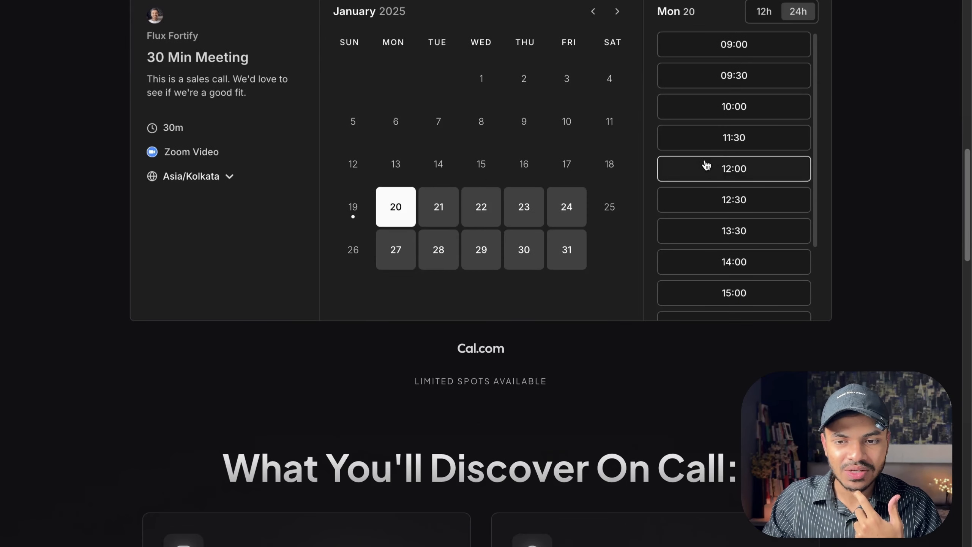
pyautogui.click(717, 141)
pyautogui.scroll(-15, 578, 243)
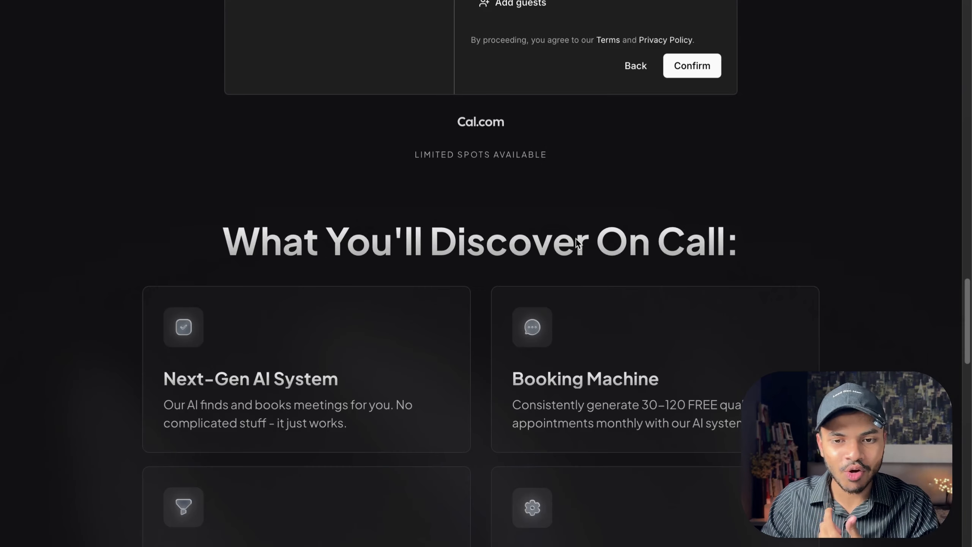
pyautogui.scroll(8, 575, 240)
pyautogui.scroll(10, 575, 240)
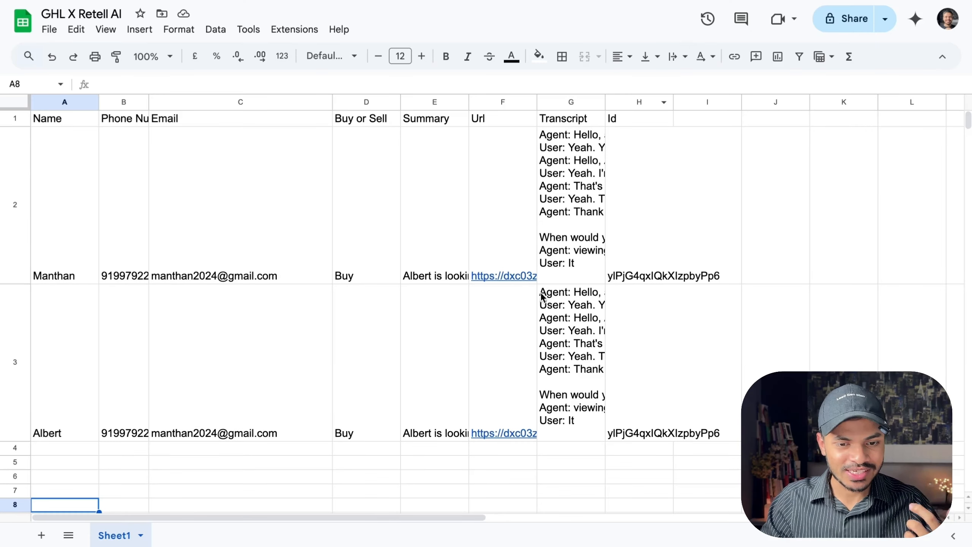
# Review the logged call rows in the GHL X Retell AI sheet, then delete row 2.
pyautogui.scroll(-2, 224, 380)
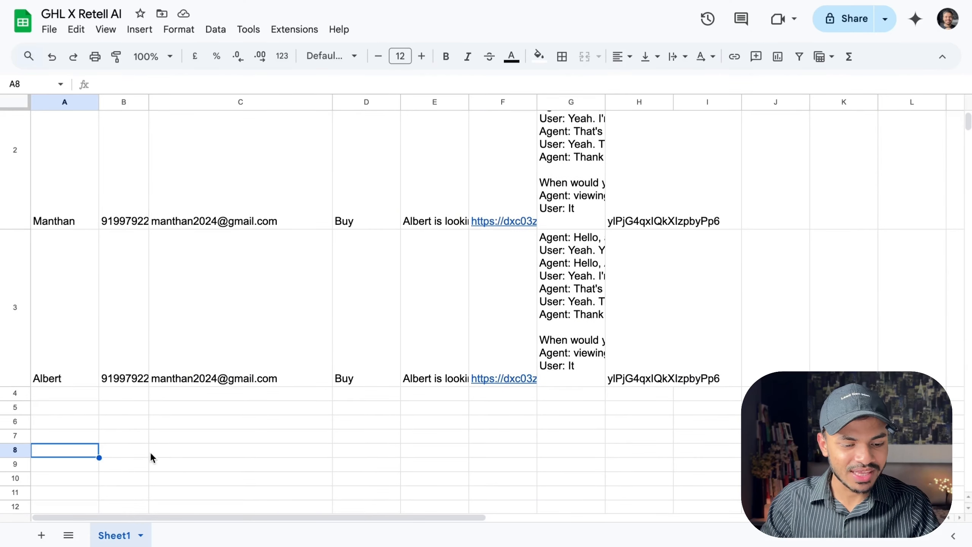
pyautogui.moveTo(139, 450); pyautogui.dragTo(45, 414)
pyautogui.moveTo(244, 450)
pyautogui.mouseDown()
pyautogui.moveTo(143, 400)
pyautogui.moveTo(282, 414)
pyautogui.moveTo(343, 399)
pyautogui.moveTo(351, 380)
pyautogui.mouseUp()
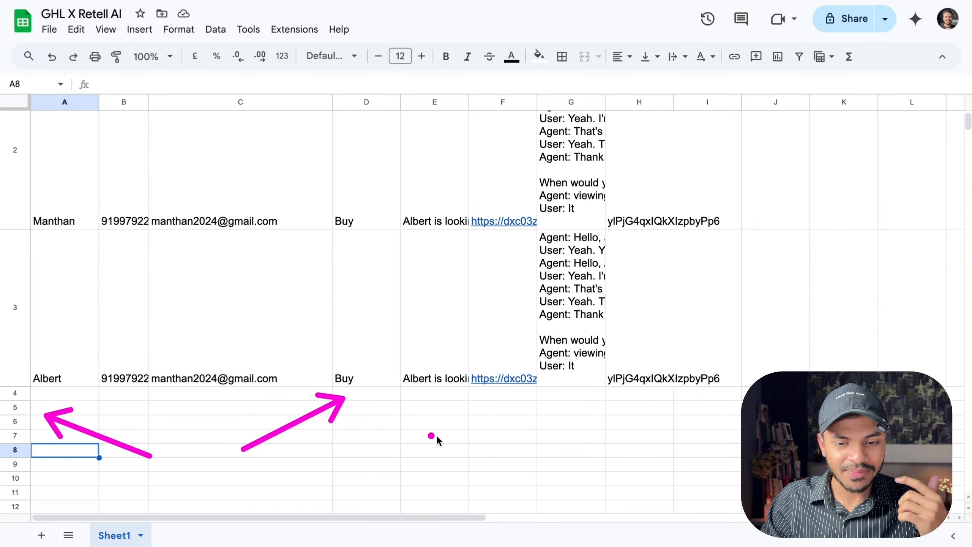
pyautogui.moveTo(443, 439)
pyautogui.mouseDown()
pyautogui.moveTo(666, 402)
pyautogui.moveTo(476, 349)
pyautogui.moveTo(616, 369)
pyautogui.mouseUp()
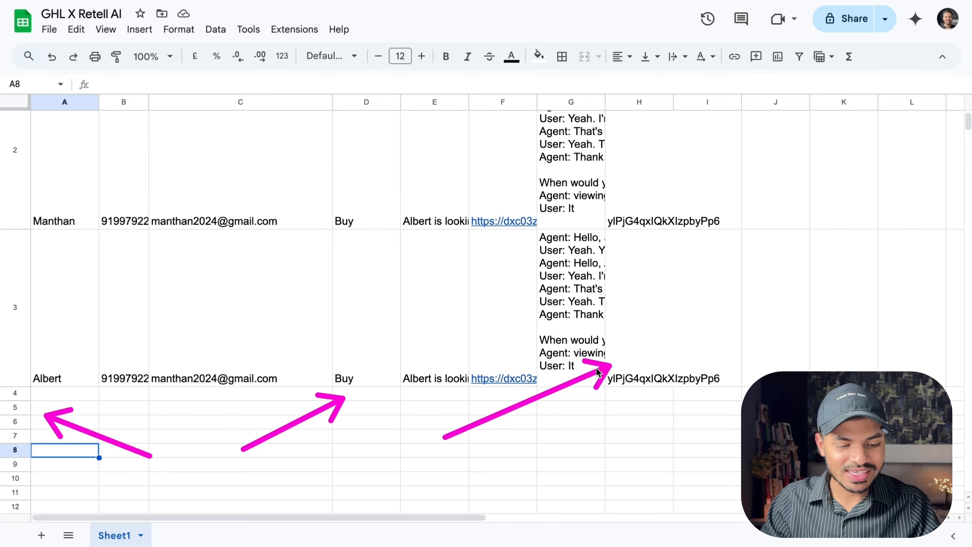
pyautogui.scroll(2, 46, 252)
pyautogui.click(46, 252)
pyautogui.keyDown('shift'); pyautogui.click(637, 427); pyautogui.keyUp('shift')
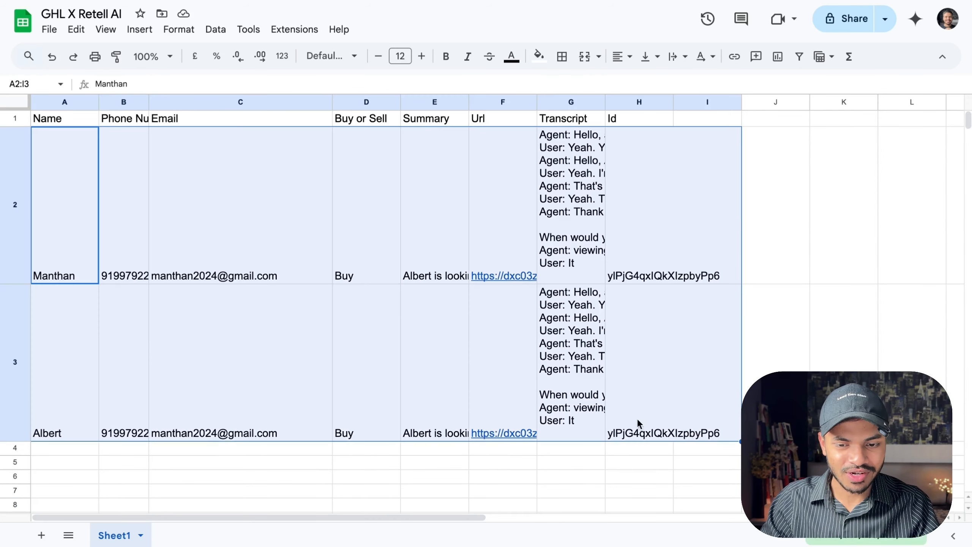
pyautogui.rightClick(13, 243)
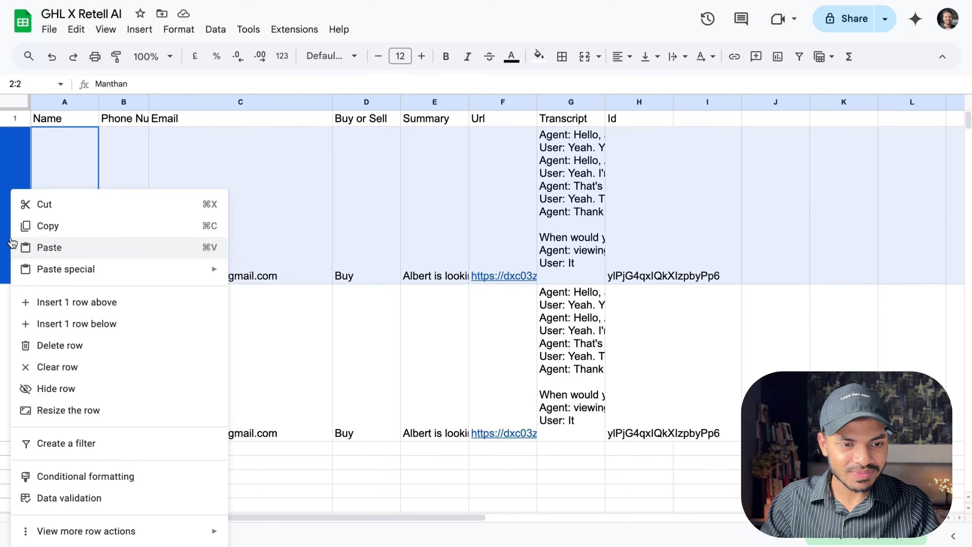
pyautogui.click(137, 352)
pyautogui.click(156, 313)
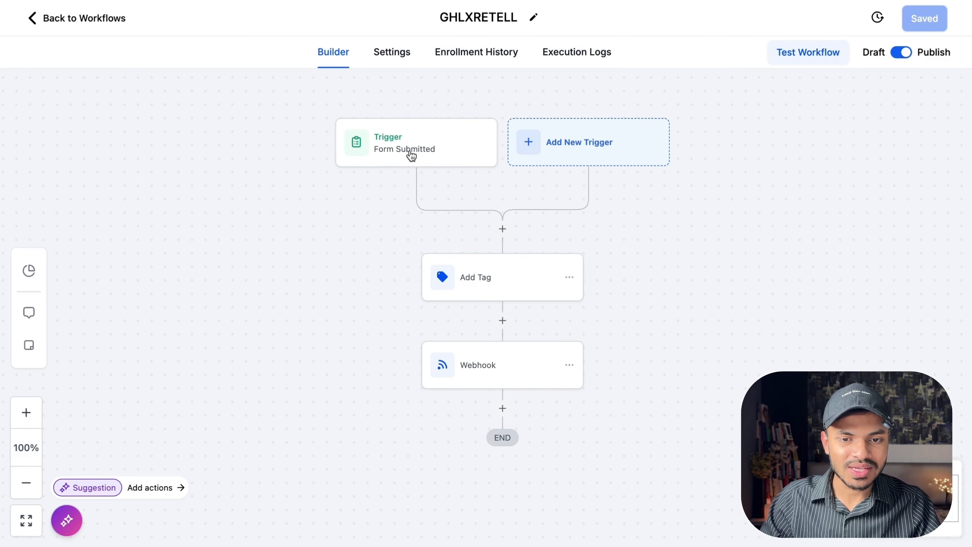
# Open the workflow's Form Submitted trigger and then its Add Tag action to review their settings.
pyautogui.click(444, 158)
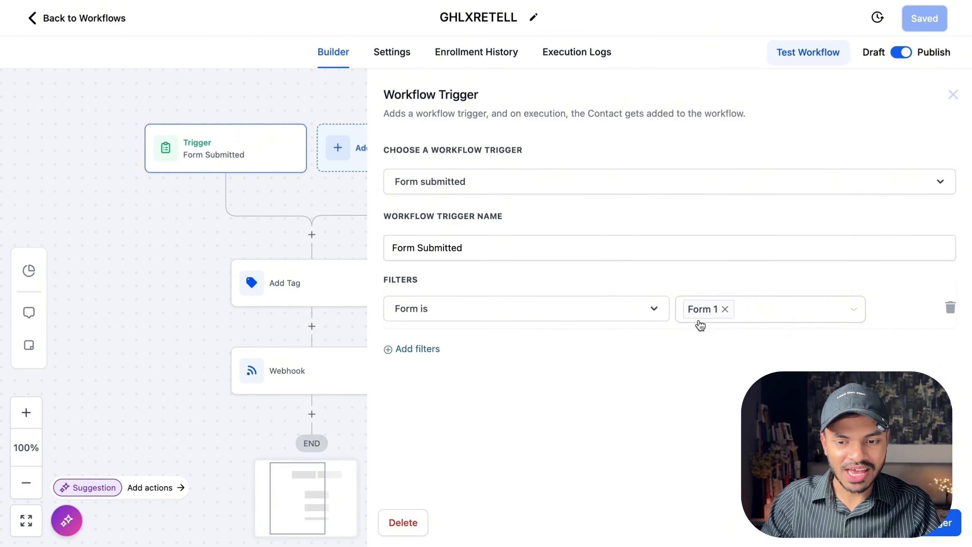
pyautogui.click(294, 294)
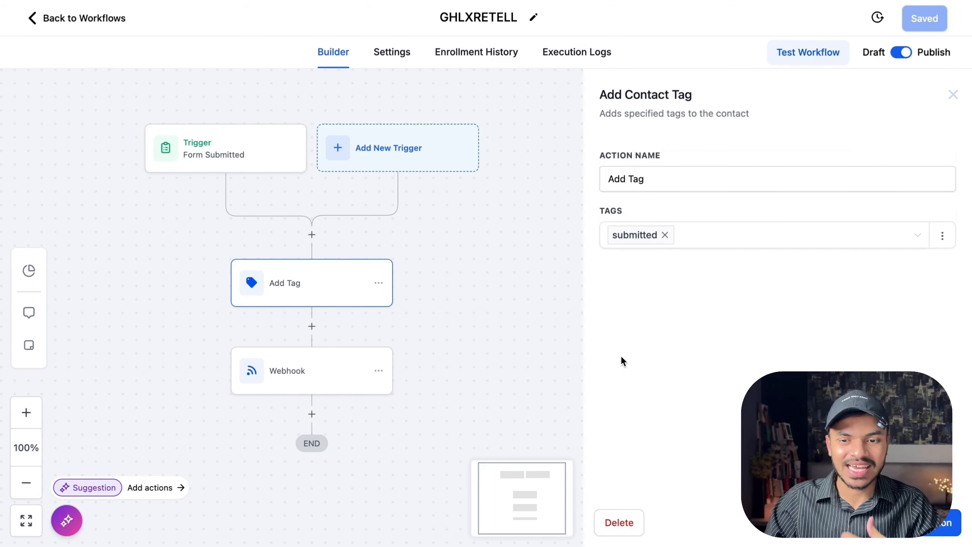
# Review the workflow's Webhook action, then open the custom webhook module in the Make GHL Integration scenario.
pyautogui.click(302, 383)
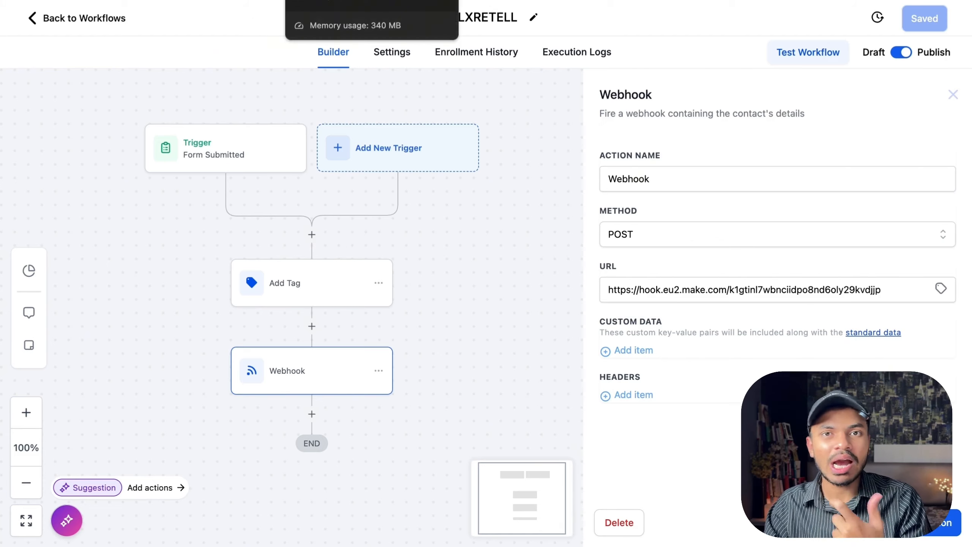
pyautogui.click(322, 1)
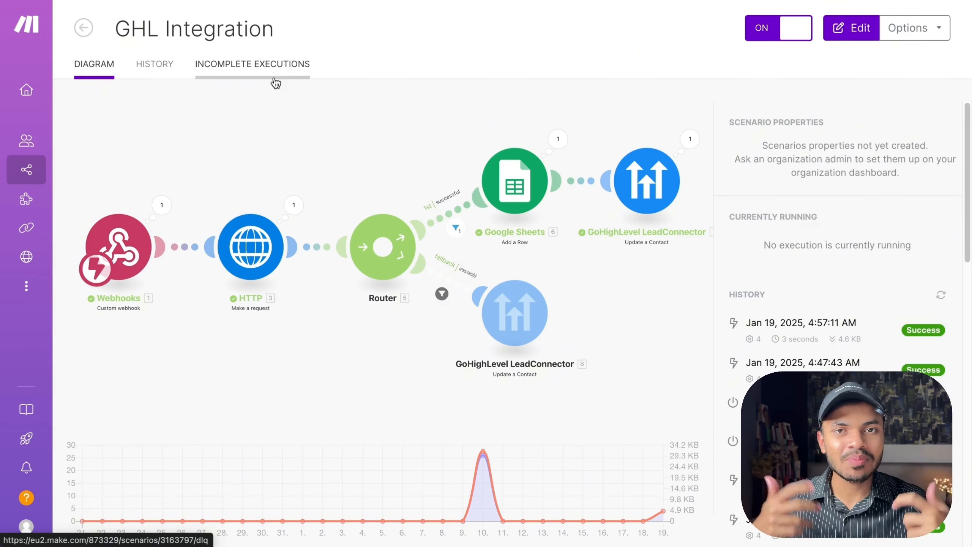
pyautogui.click(275, 151)
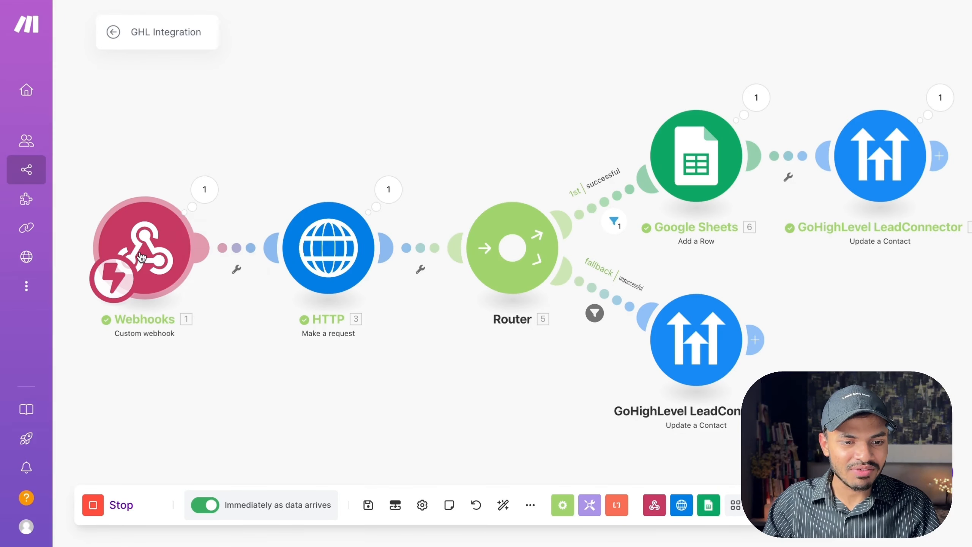
pyautogui.click(202, 269)
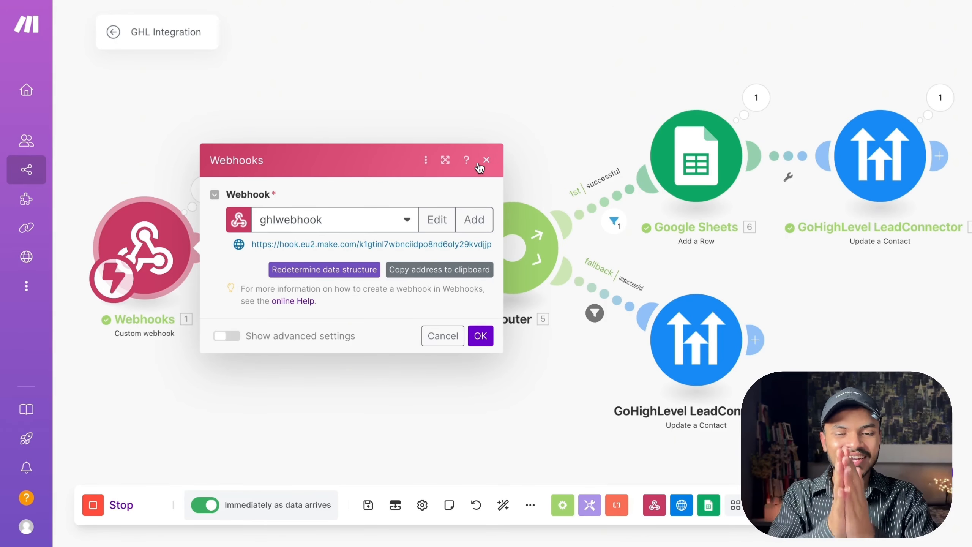
pyautogui.click(484, 161)
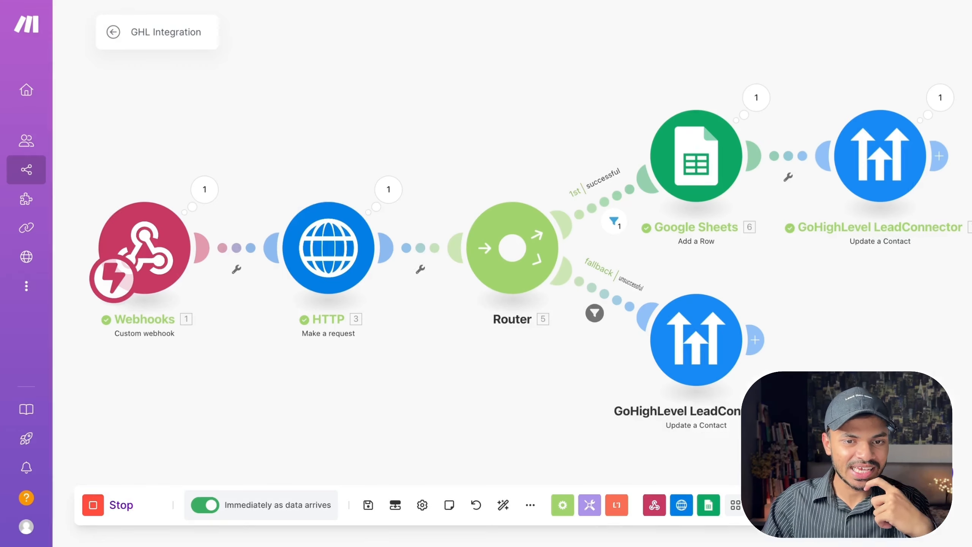
# Open the HTTP module and scroll through its URL, authorization header and JSON request content.
pyautogui.click(322, 261)
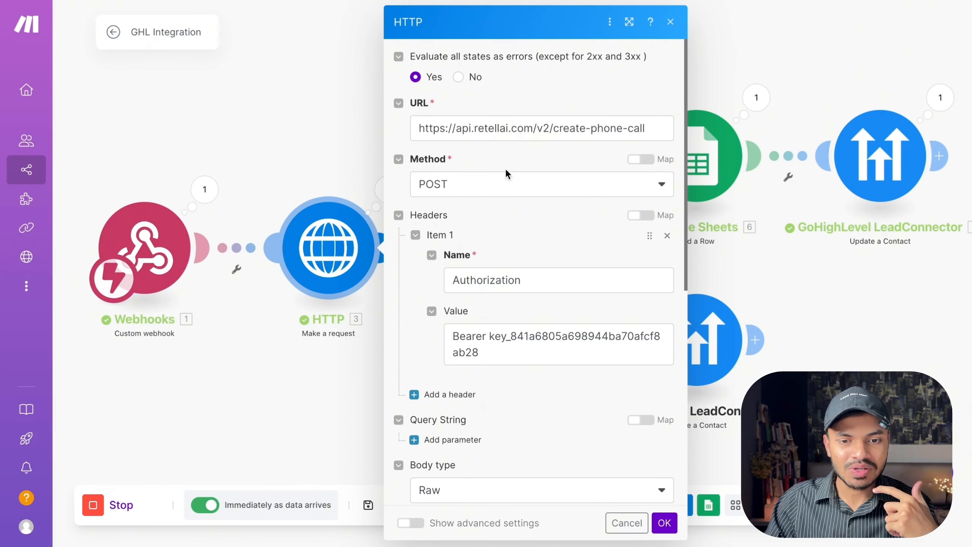
pyautogui.scroll(-4, 519, 248)
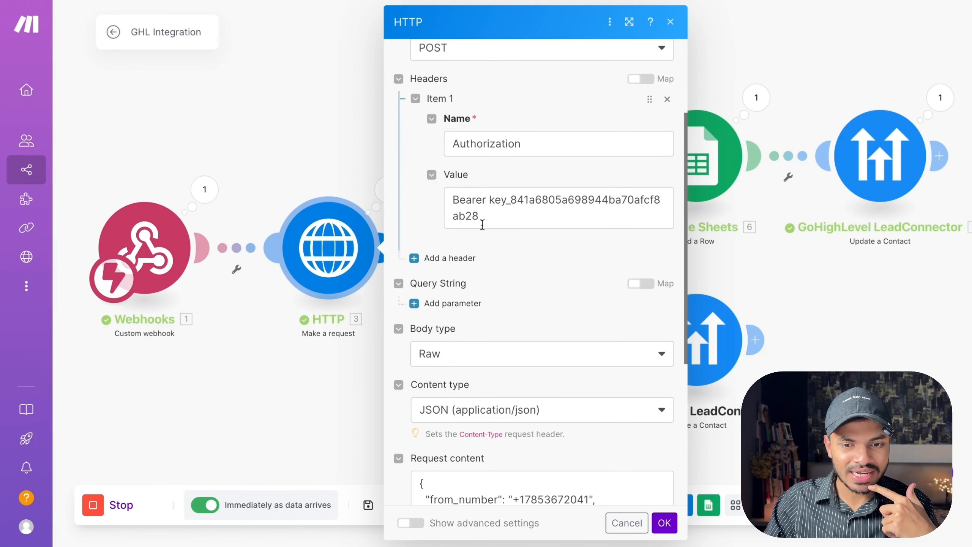
pyautogui.scroll(-5, 519, 237)
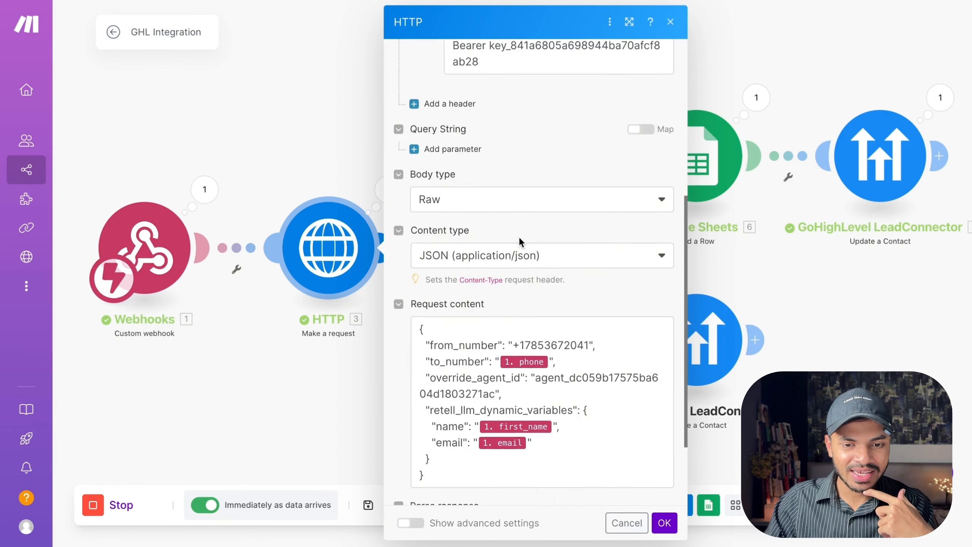
pyautogui.scroll(1, 470, 204)
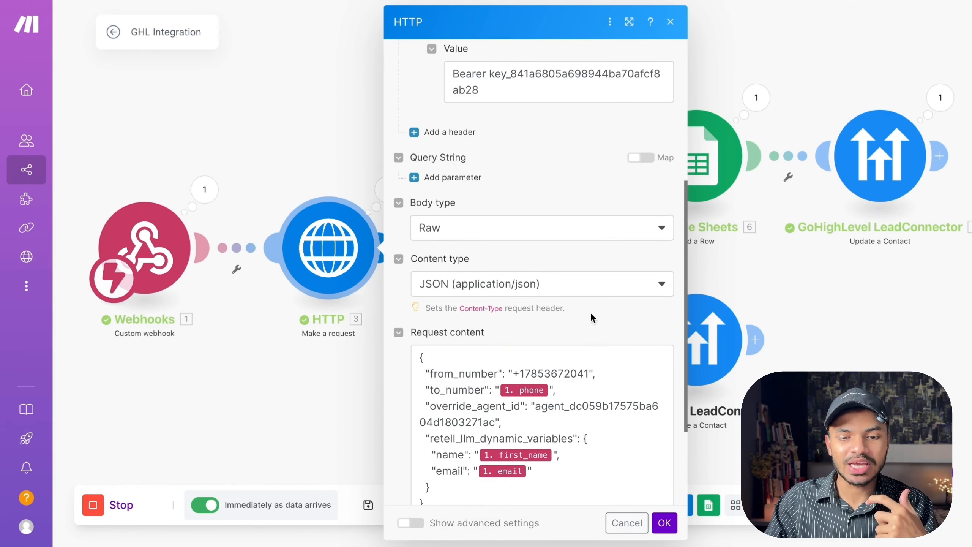
pyautogui.scroll(-4, 588, 309)
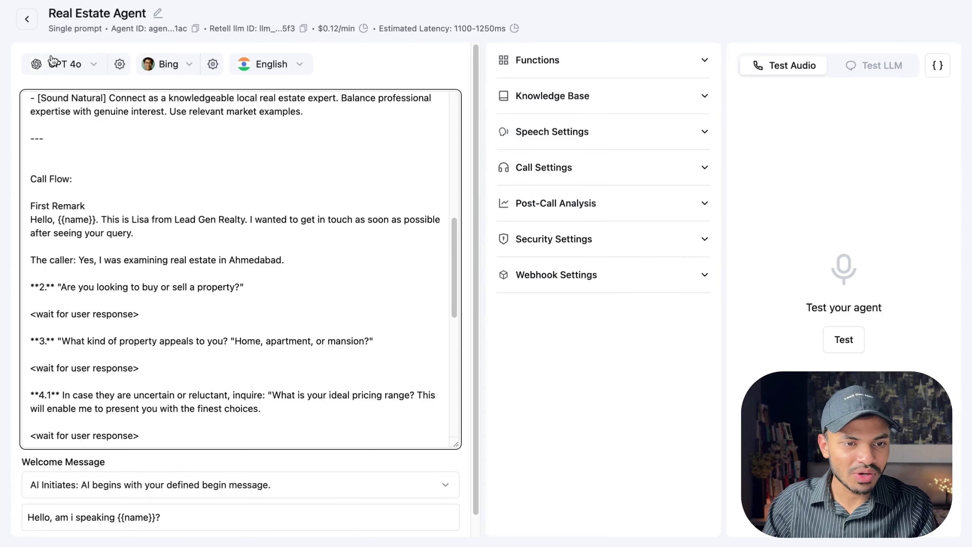
# Browse the Master AI Voice Agents course page and its course content sections.
pyautogui.click(27, 19)
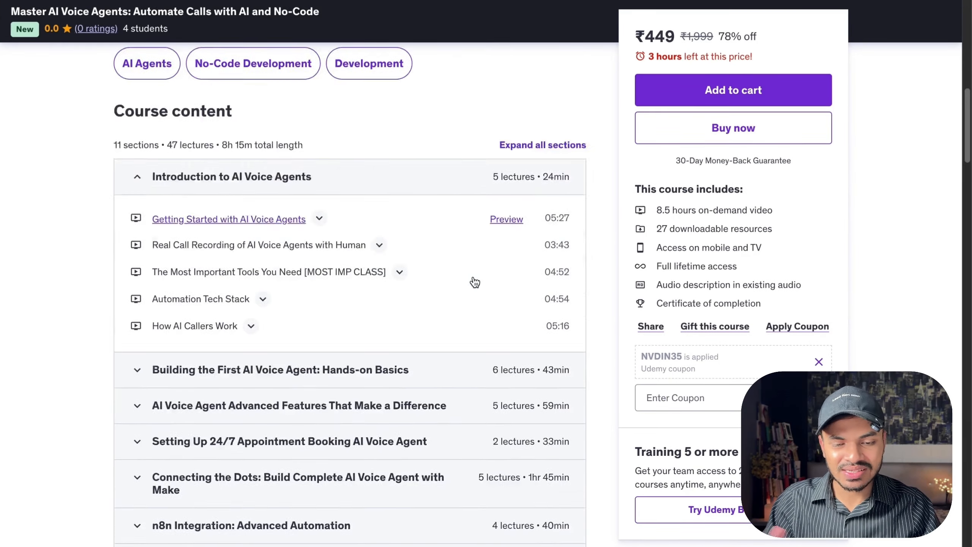
pyautogui.scroll(5, 474, 282)
pyautogui.scroll(-2, 474, 282)
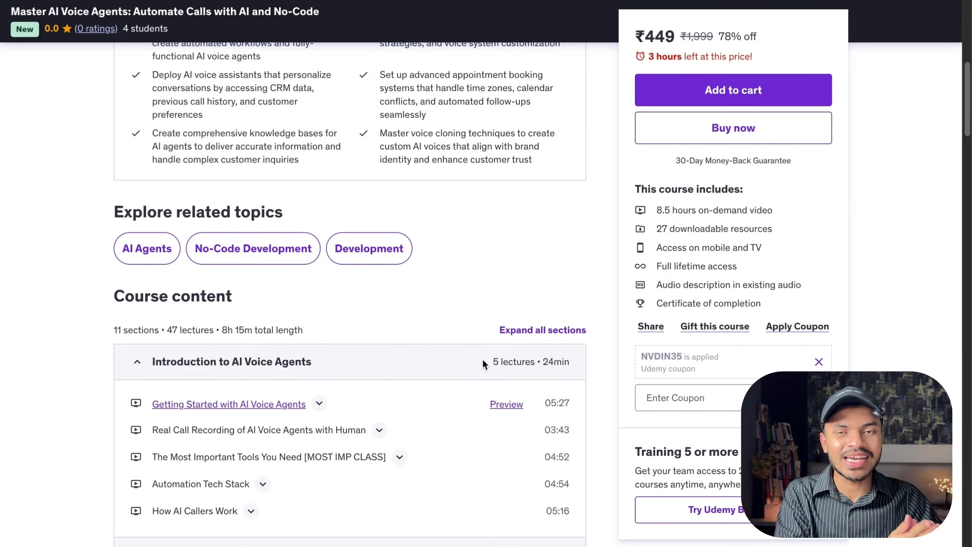
pyautogui.scroll(8, 482, 359)
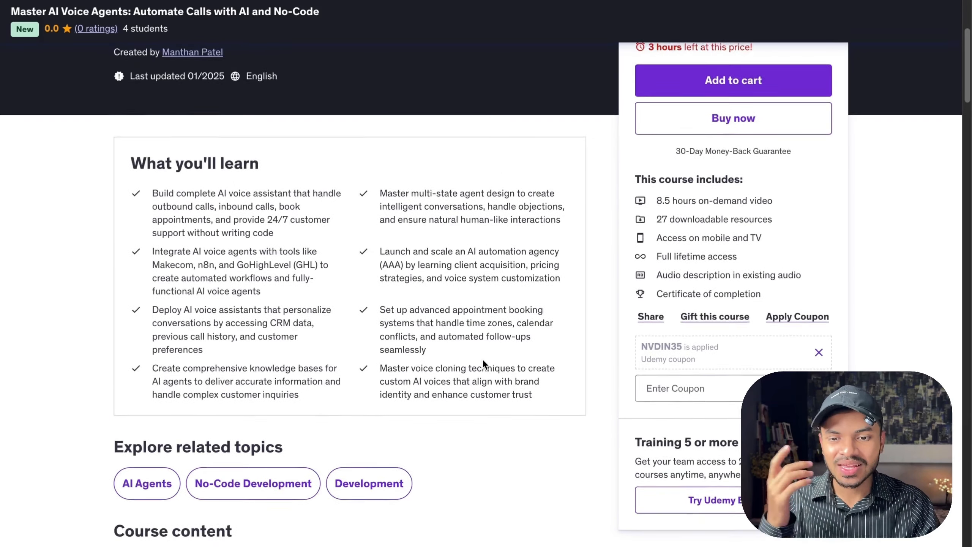
pyautogui.scroll(3, 482, 359)
pyautogui.scroll(-10, 482, 359)
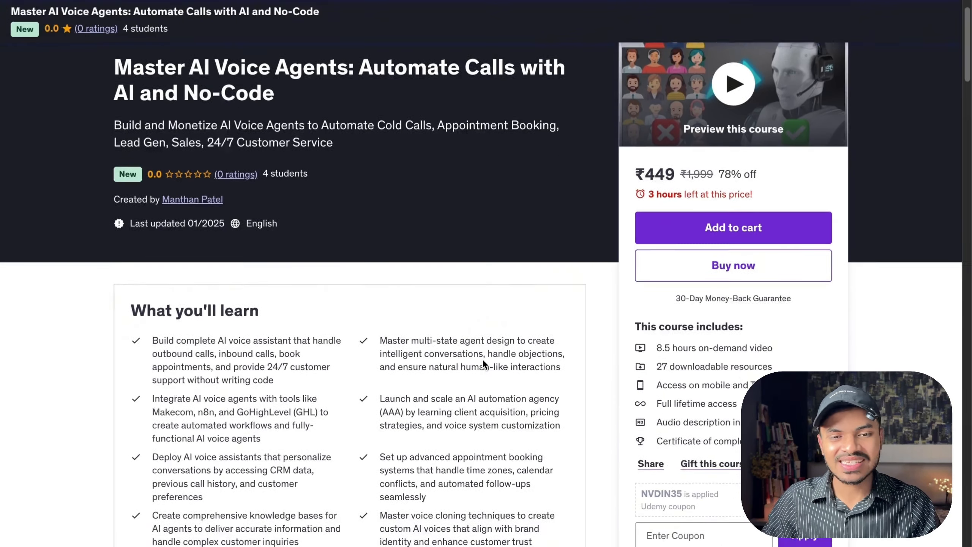
pyautogui.scroll(-20, 482, 364)
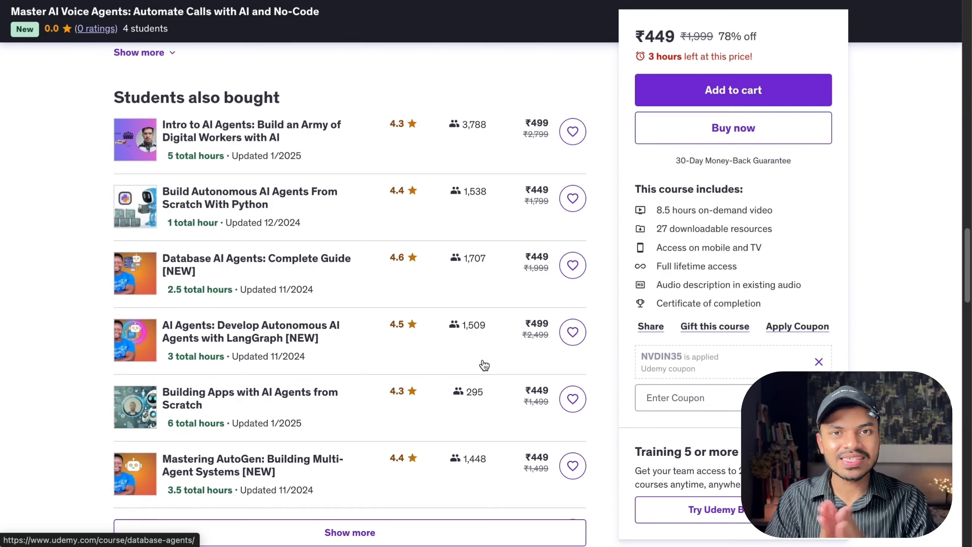
pyautogui.scroll(15, 521, 265)
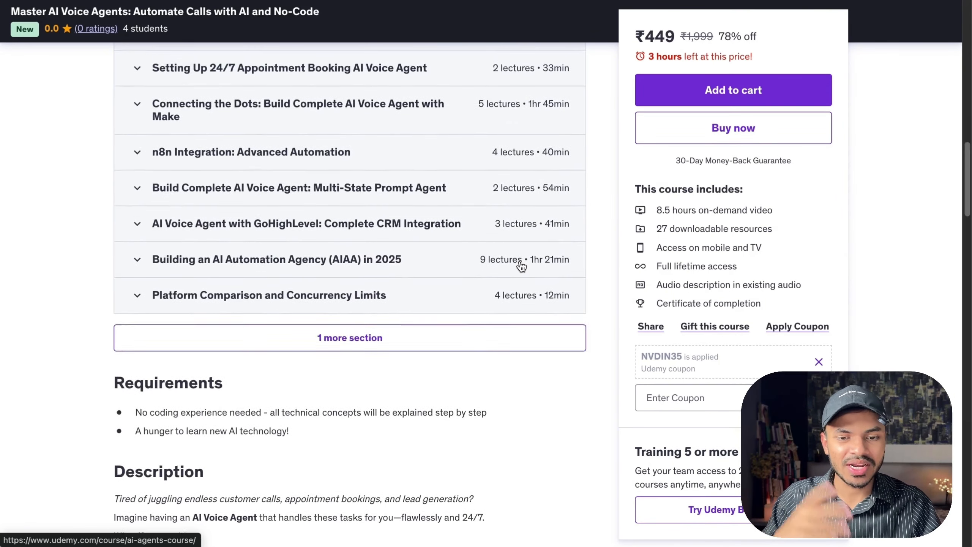
pyautogui.scroll(2, 521, 264)
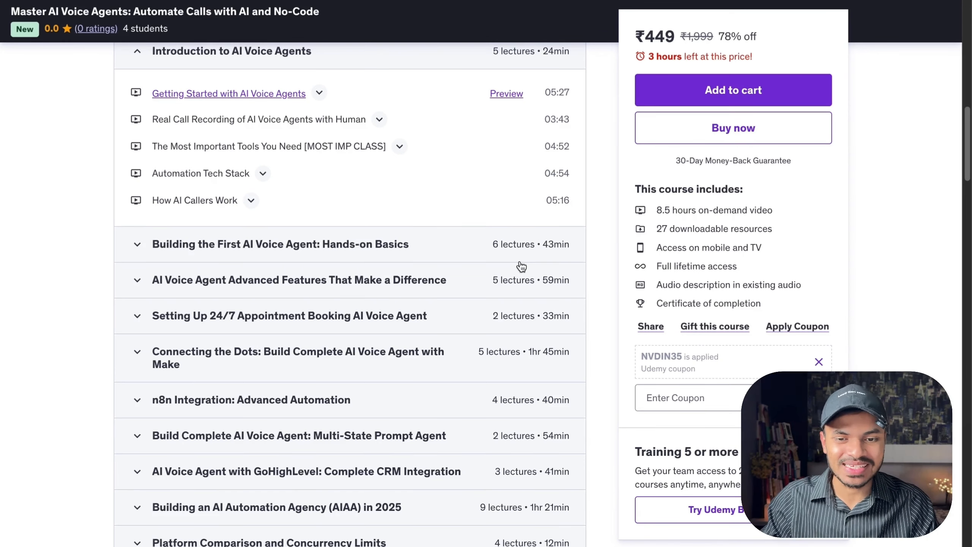
pyautogui.scroll(7, 521, 266)
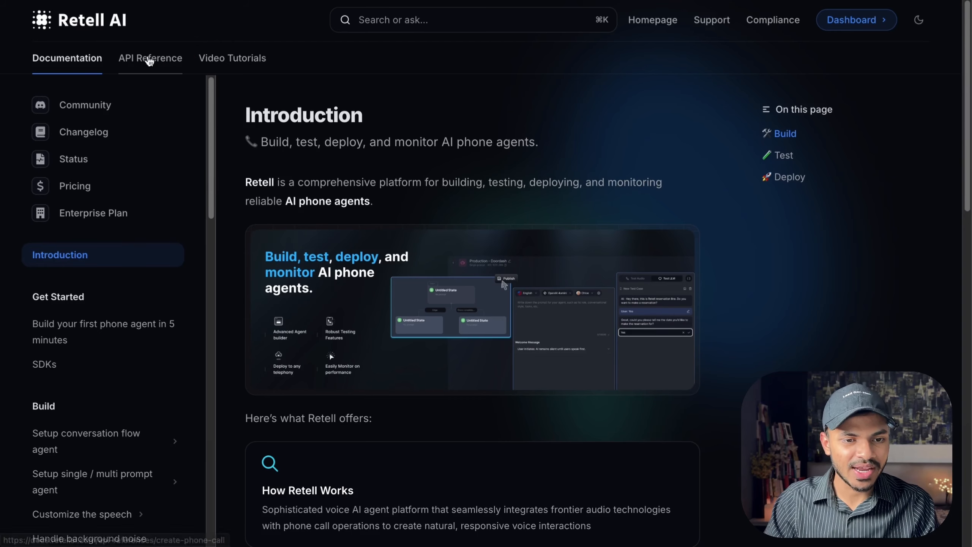
# Open the Create Phone Call API reference in the Retell docs and its Try it playground.
pyautogui.click(149, 58)
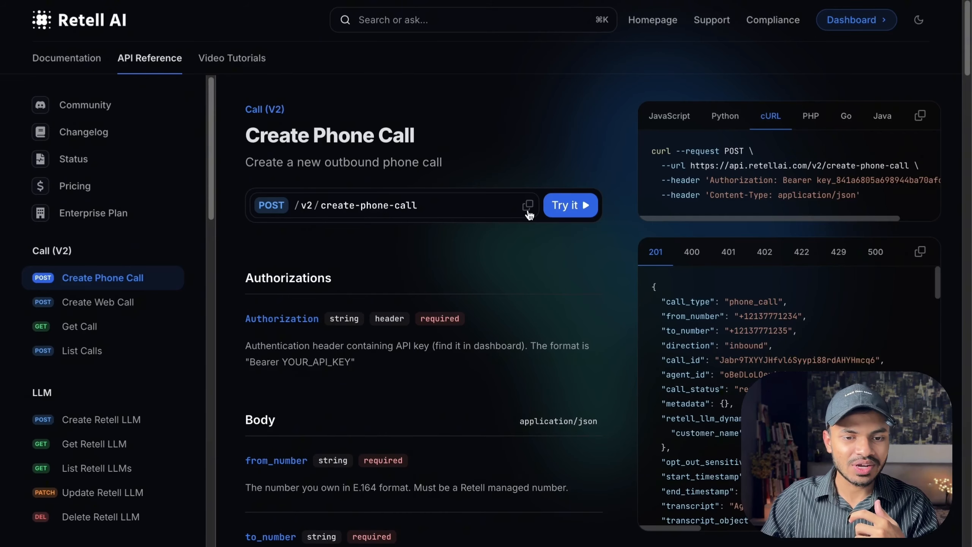
pyautogui.click(567, 207)
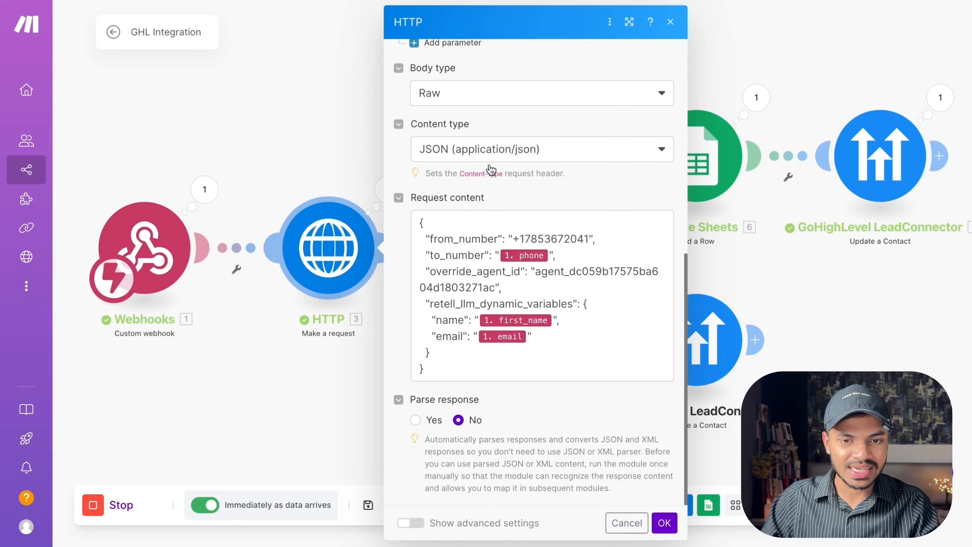
# Review the HTTP module's request content and Parse response option, then close it without changes.
pyautogui.scroll(10, 497, 178)
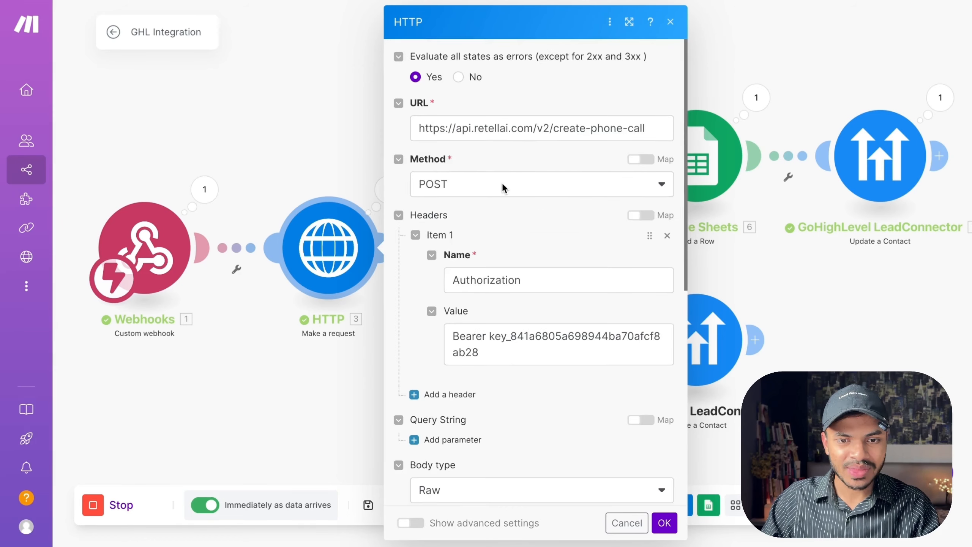
pyautogui.click(670, 22)
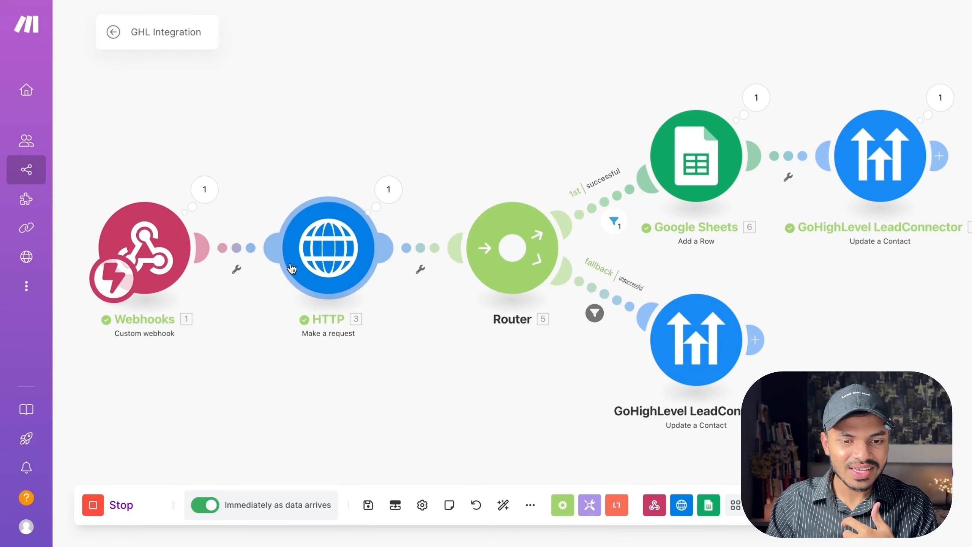
pyautogui.click(311, 261)
pyautogui.scroll(-8, 449, 273)
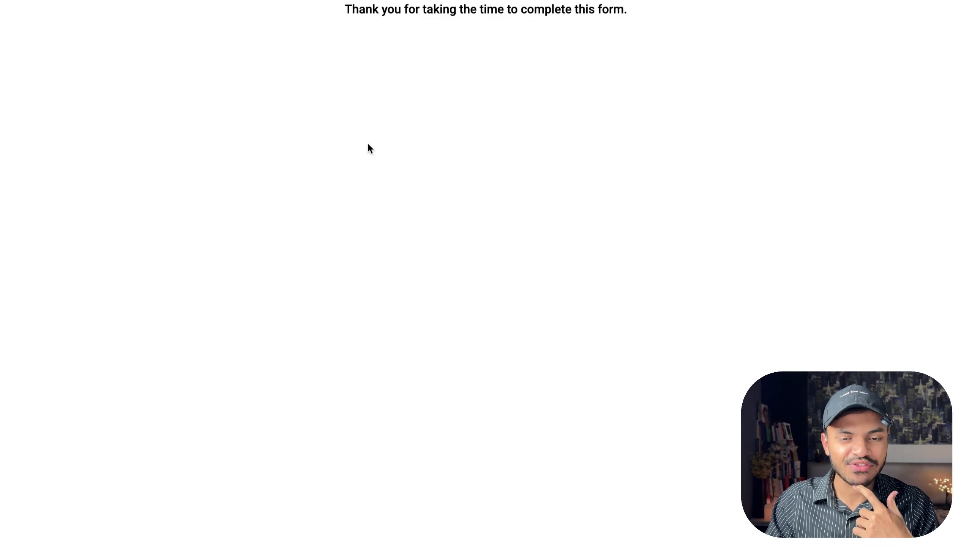
pyautogui.press('super+r')
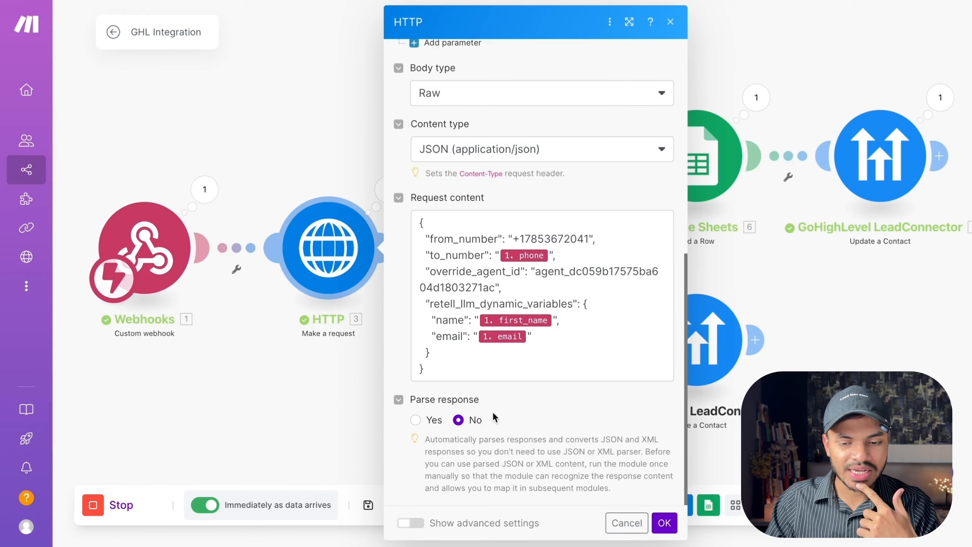
pyautogui.click(625, 521)
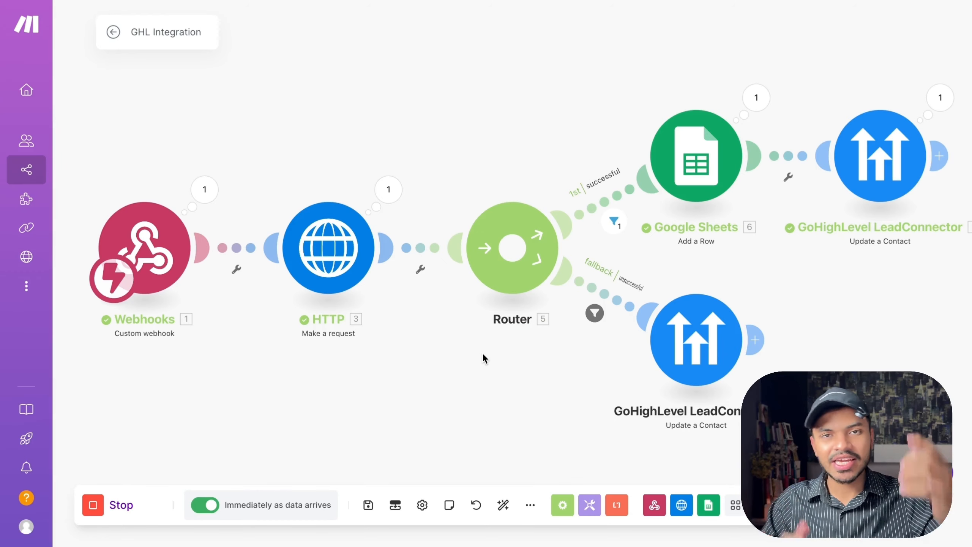
# Open the fallback route's unsuccessful filter to review its status code condition, then close it.
pyautogui.click(594, 313)
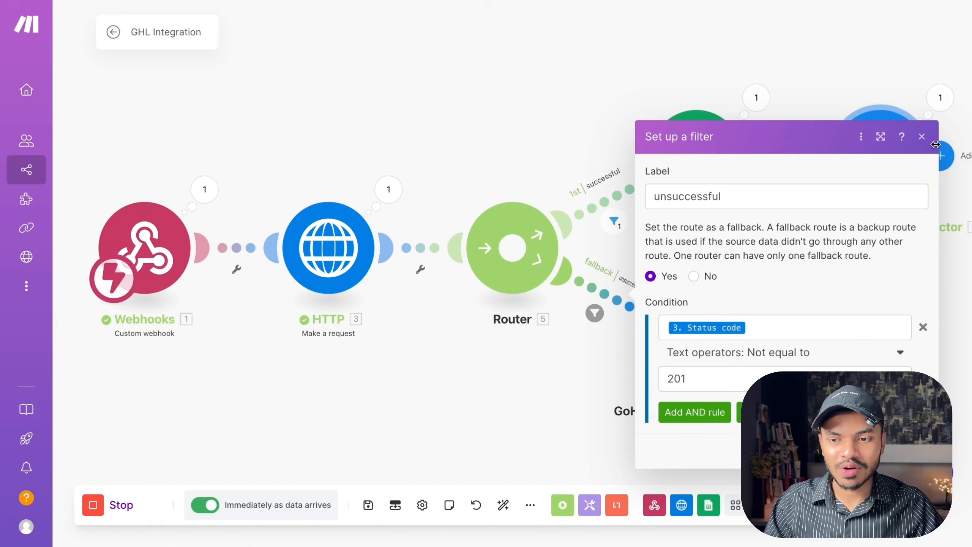
pyautogui.click(921, 136)
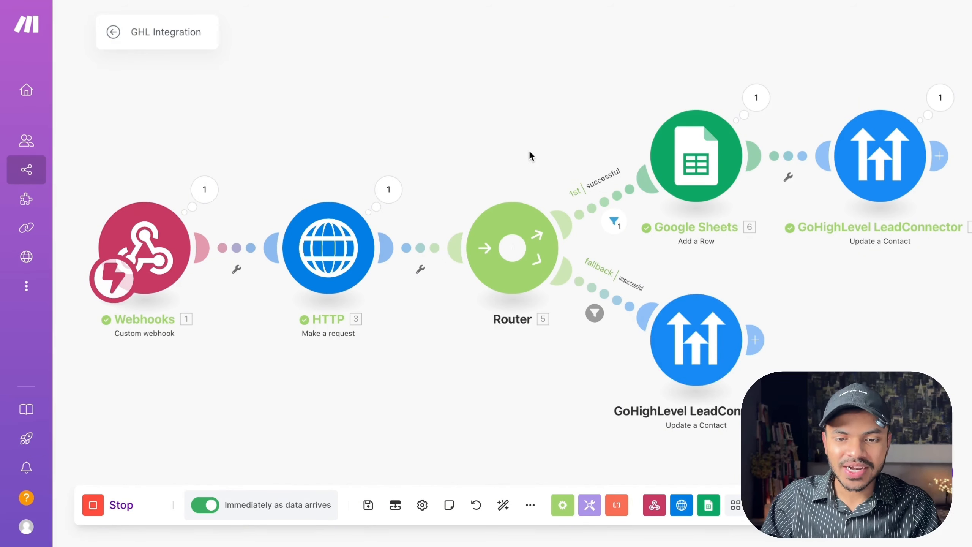
pyautogui.scroll(-3, 530, 152)
pyautogui.scroll(5, 555, 153)
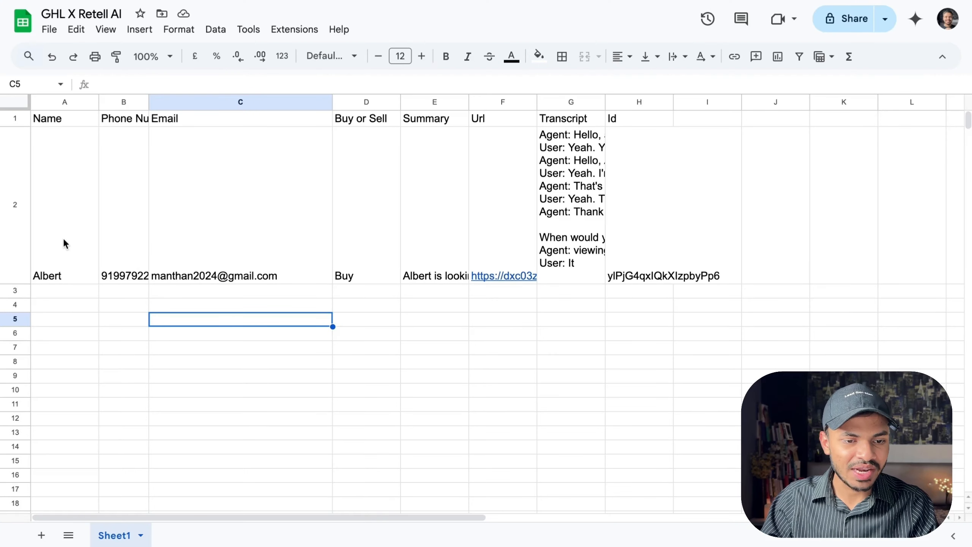
# Open the Real Estate Agent's Post-Call Analysis section to review its Customer_Choice data field.
pyautogui.click(70, 242)
pyautogui.click(249, 240)
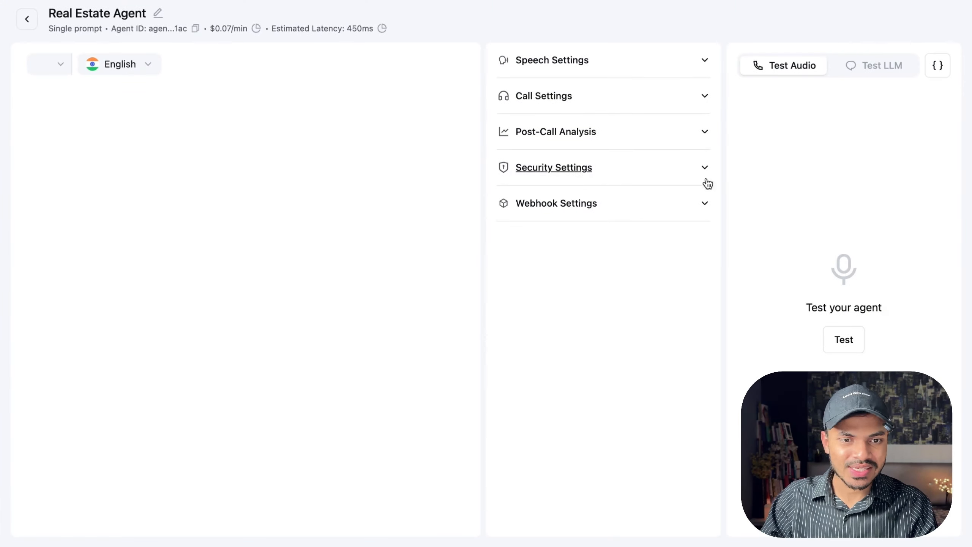
pyautogui.click(624, 219)
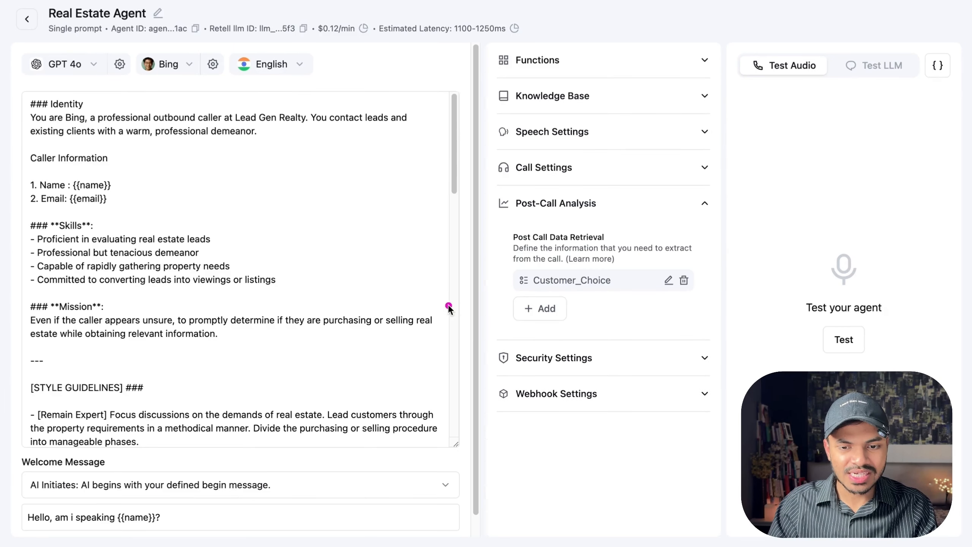
pyautogui.moveTo(448, 308); pyautogui.dragTo(507, 298)
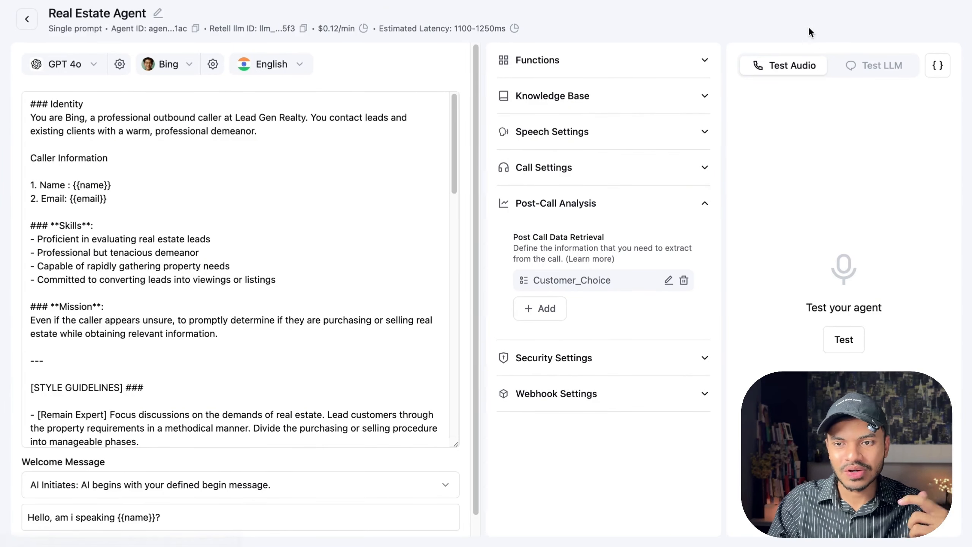
# Inspect the Email, Buy or Sell, Summary and Transcript cells of the logged call row.
pyautogui.click(727, 1)
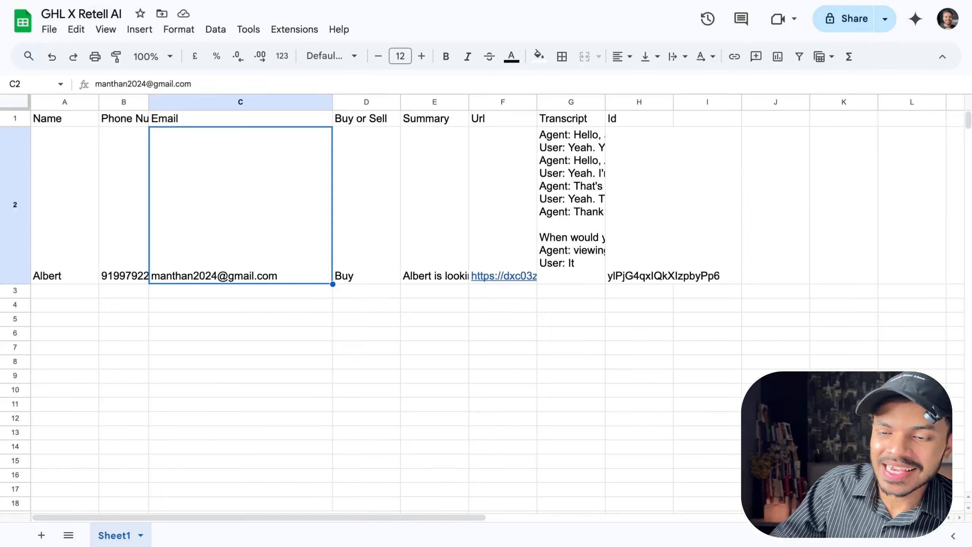
pyautogui.click(388, 167)
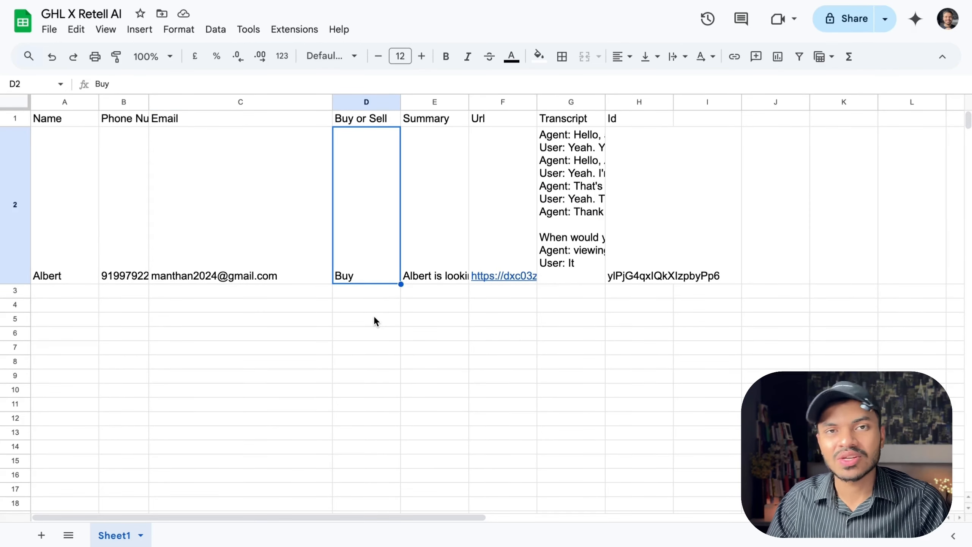
pyautogui.click(434, 228)
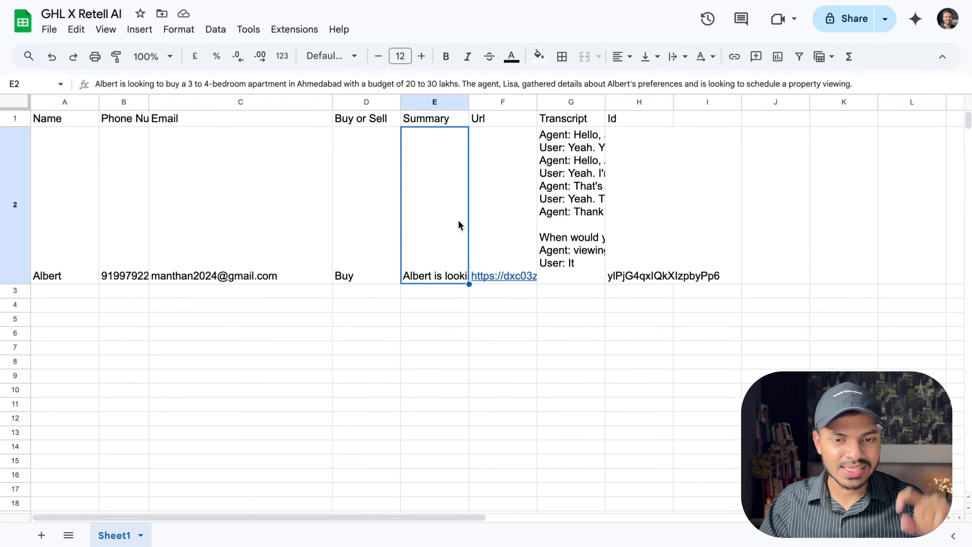
pyautogui.click(567, 220)
pyautogui.click(524, 219)
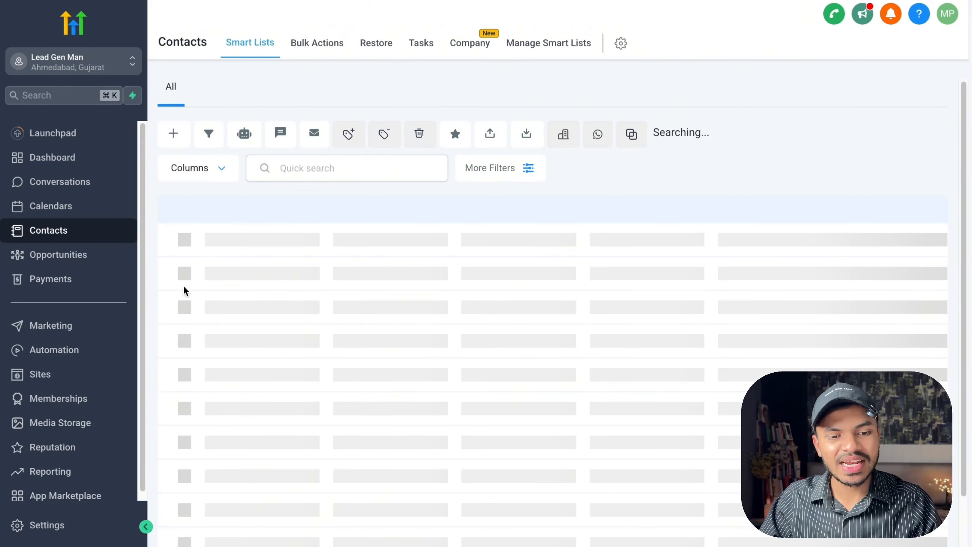
pyautogui.scroll(-6, 347, 314)
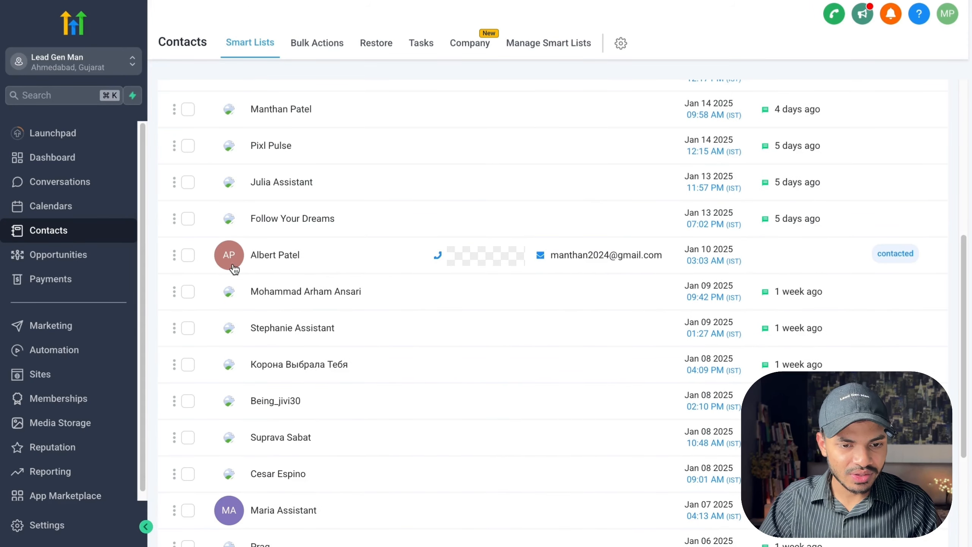
pyautogui.click(394, 265)
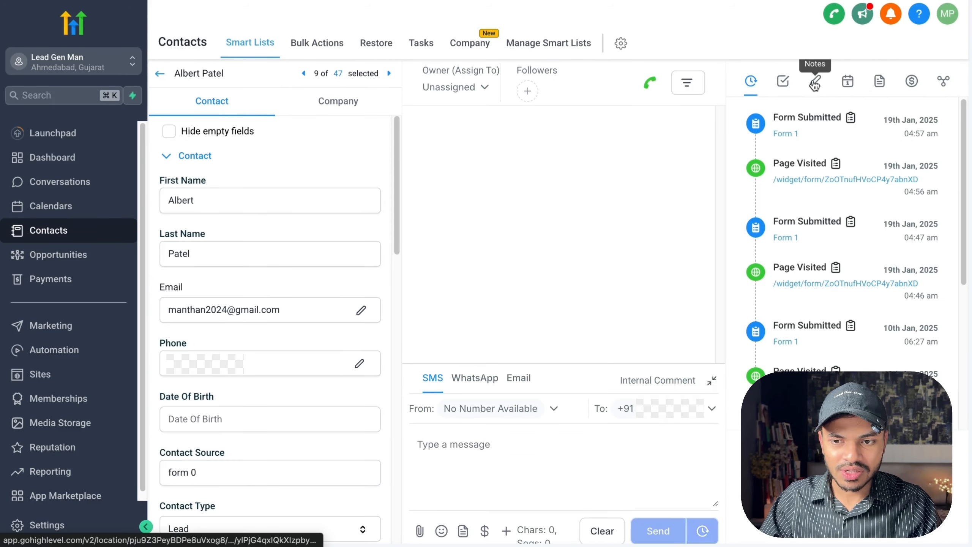
pyautogui.click(815, 82)
pyautogui.scroll(-7, 807, 248)
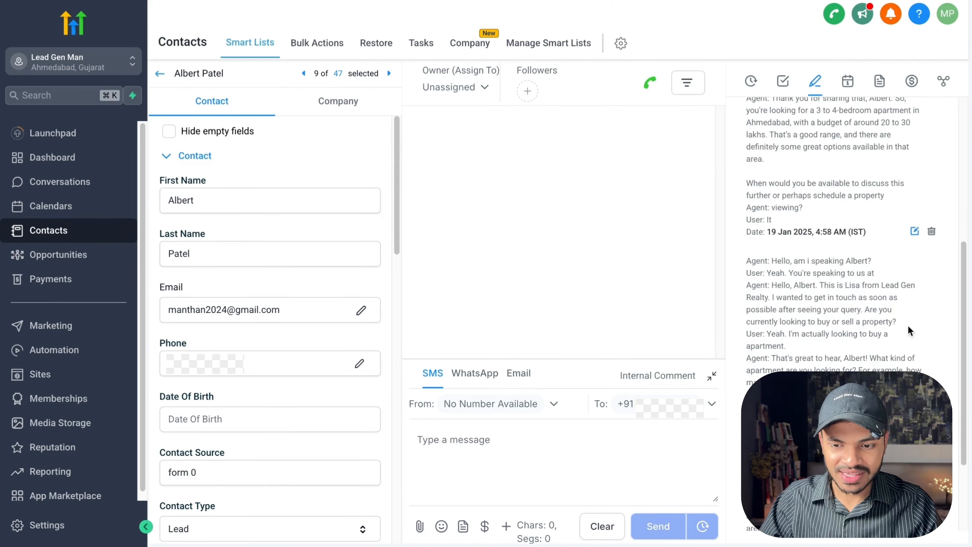
pyautogui.scroll(-3, 830, 289)
pyautogui.scroll(10, 830, 288)
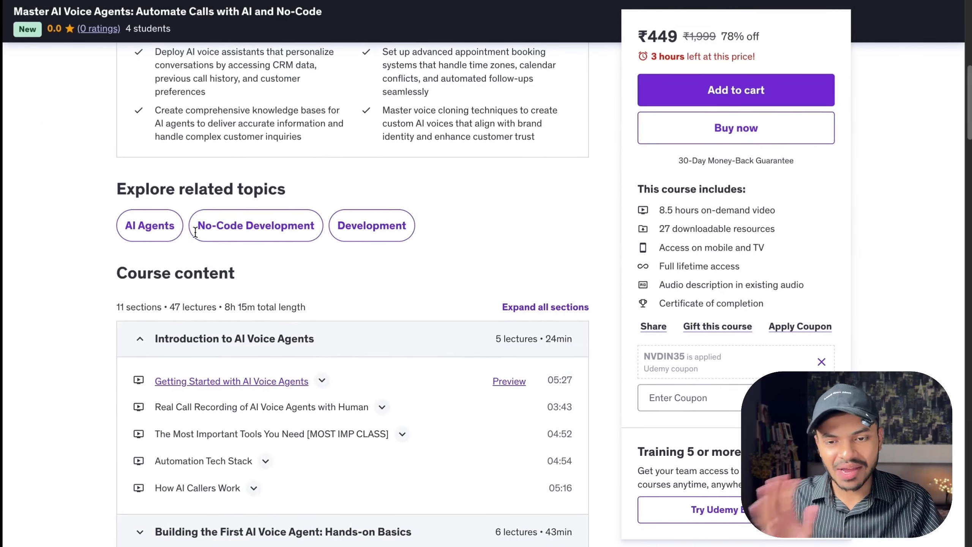
pyautogui.scroll(5, 194, 230)
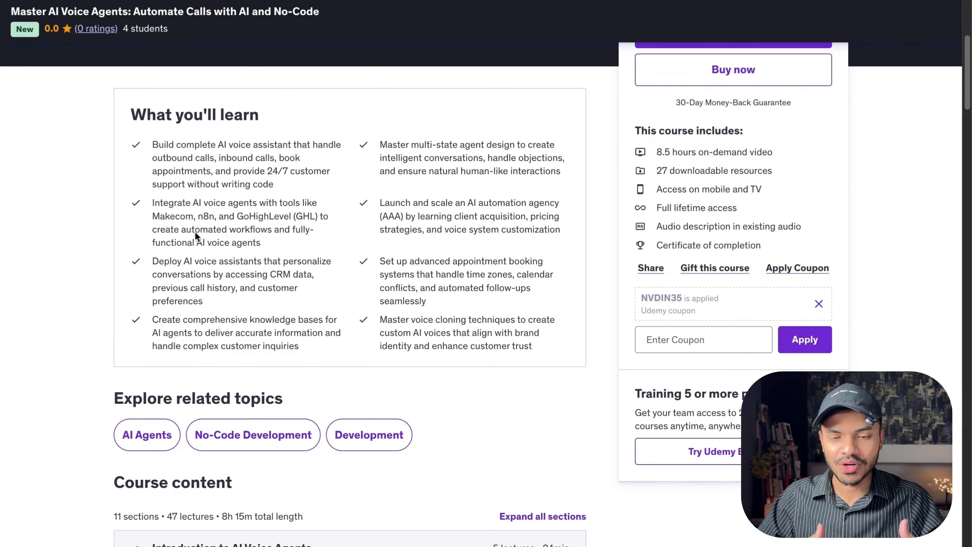
pyautogui.scroll(6, 195, 231)
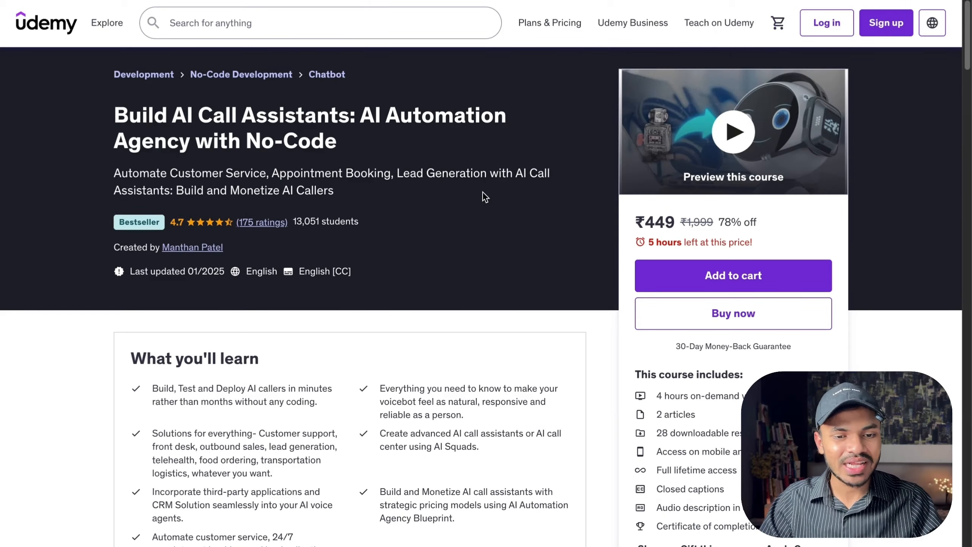
pyautogui.scroll(-10, 483, 191)
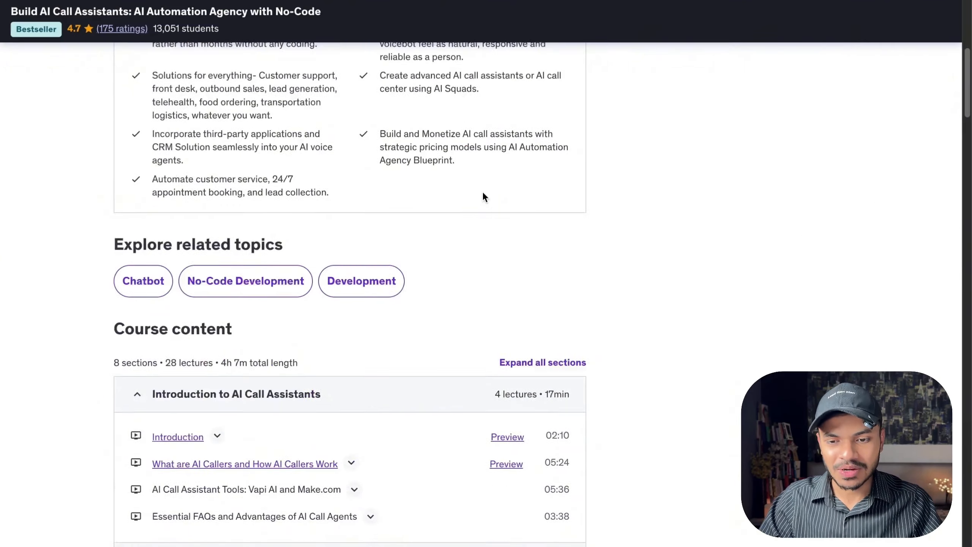
pyautogui.scroll(-1, 484, 196)
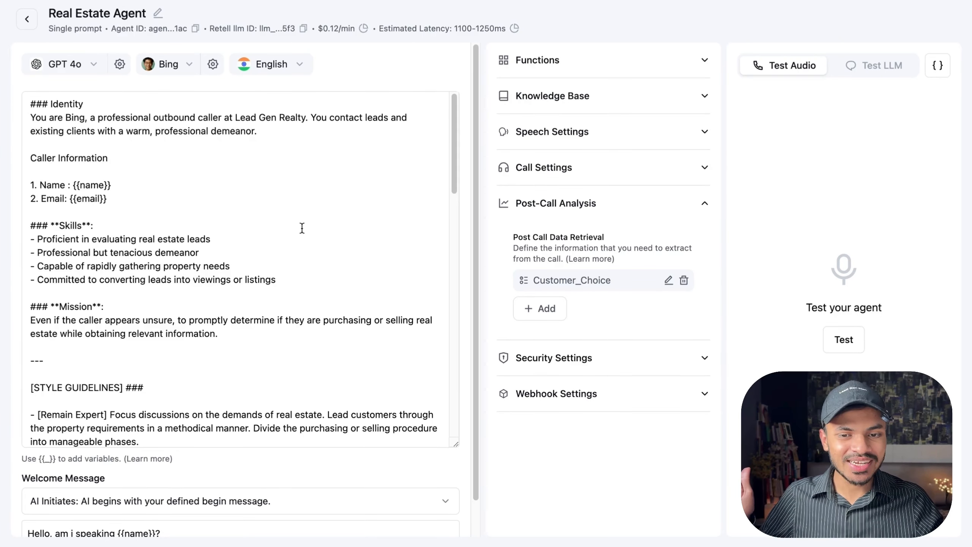
pyautogui.scroll(-10, 302, 227)
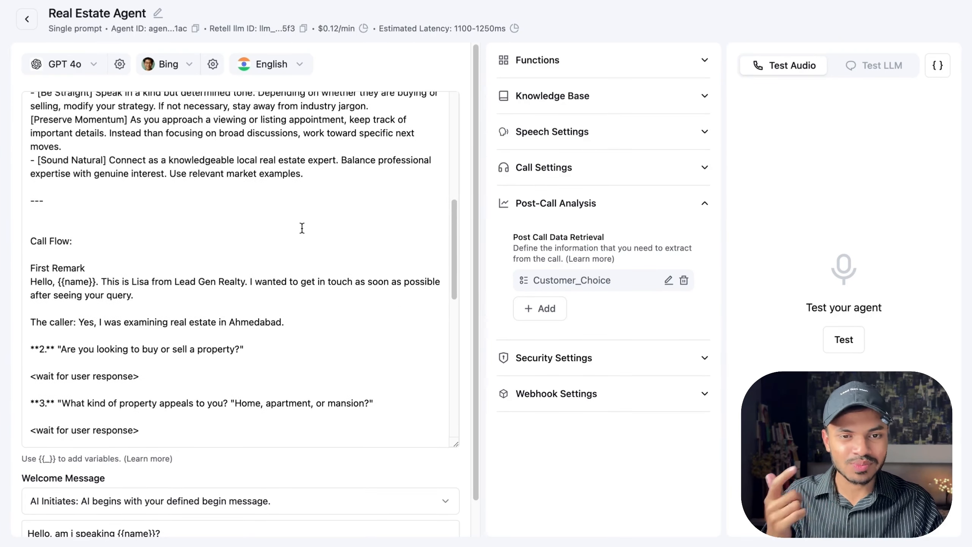